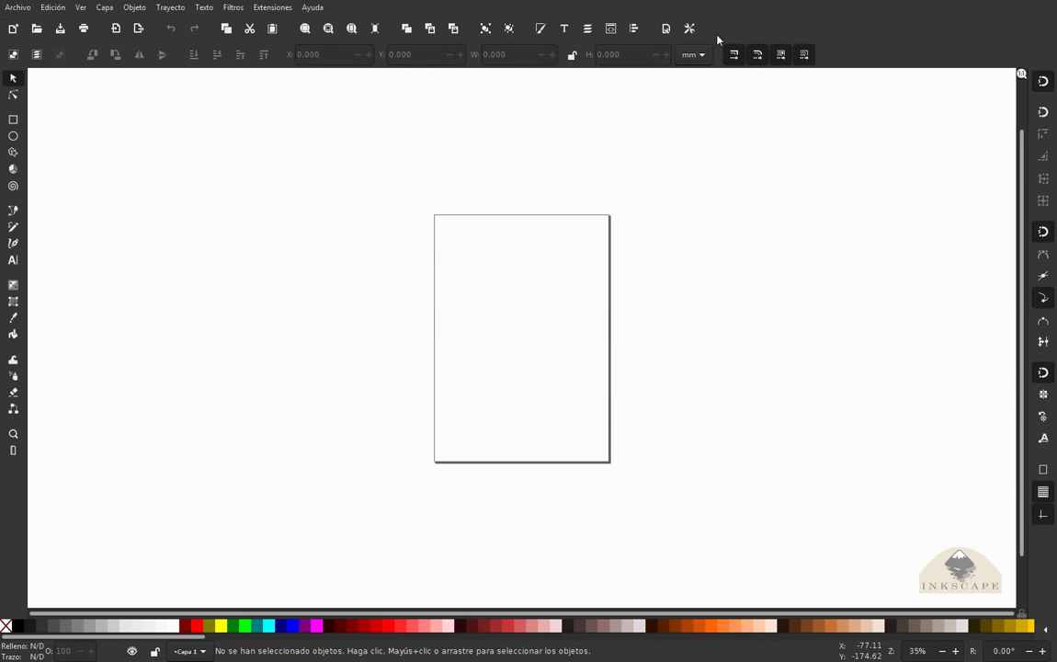
Step: Hide the commands bar, toggle the colour palette off and back on, and fit the page to the window
{"action": "key", "text": "shift+y"}
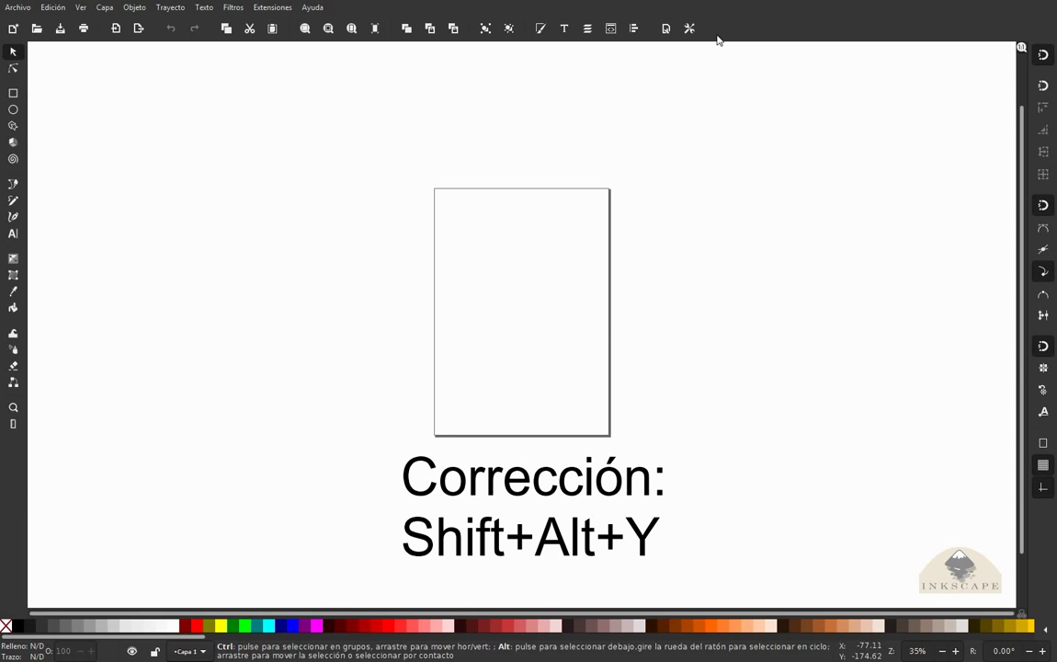
{"action": "key", "text": "shift+alt+y"}
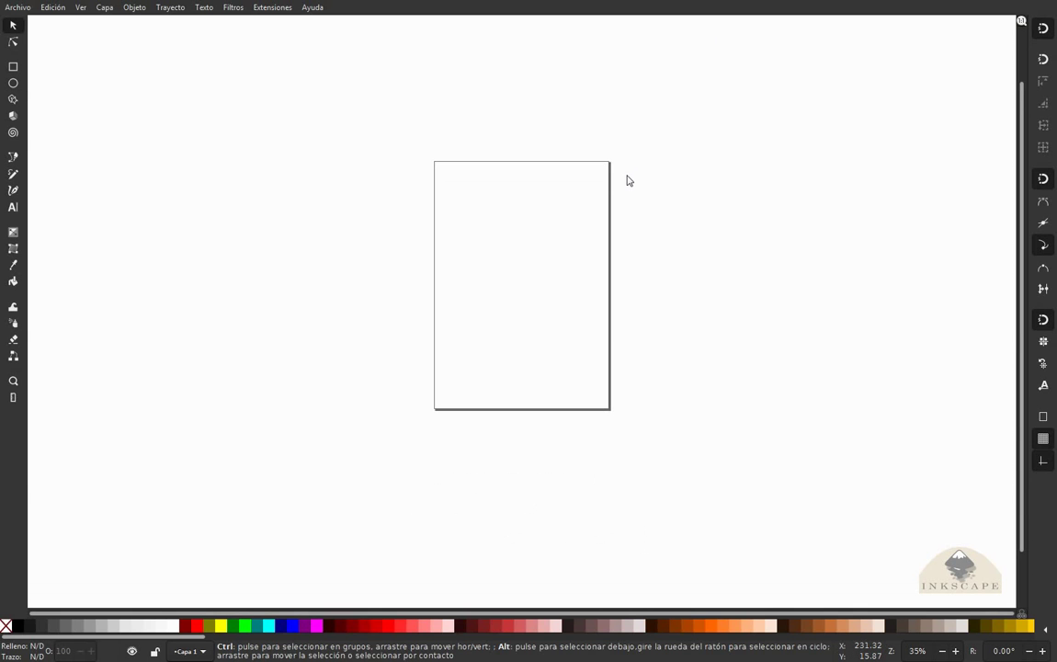
{"action": "key", "text": "shift"}
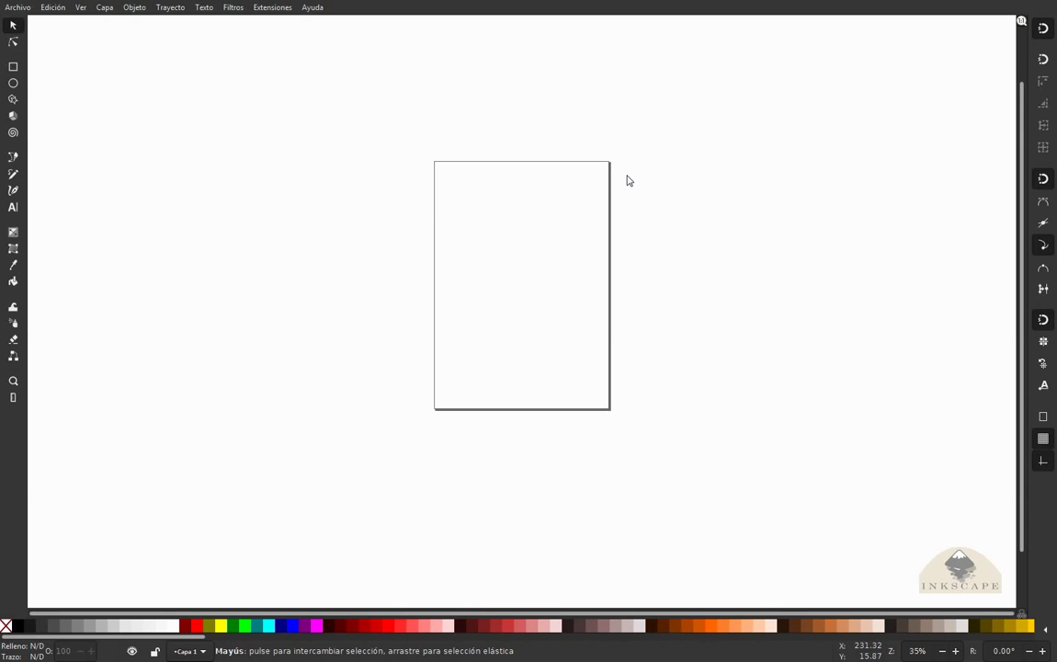
{"action": "key", "text": "shift+alt+p"}
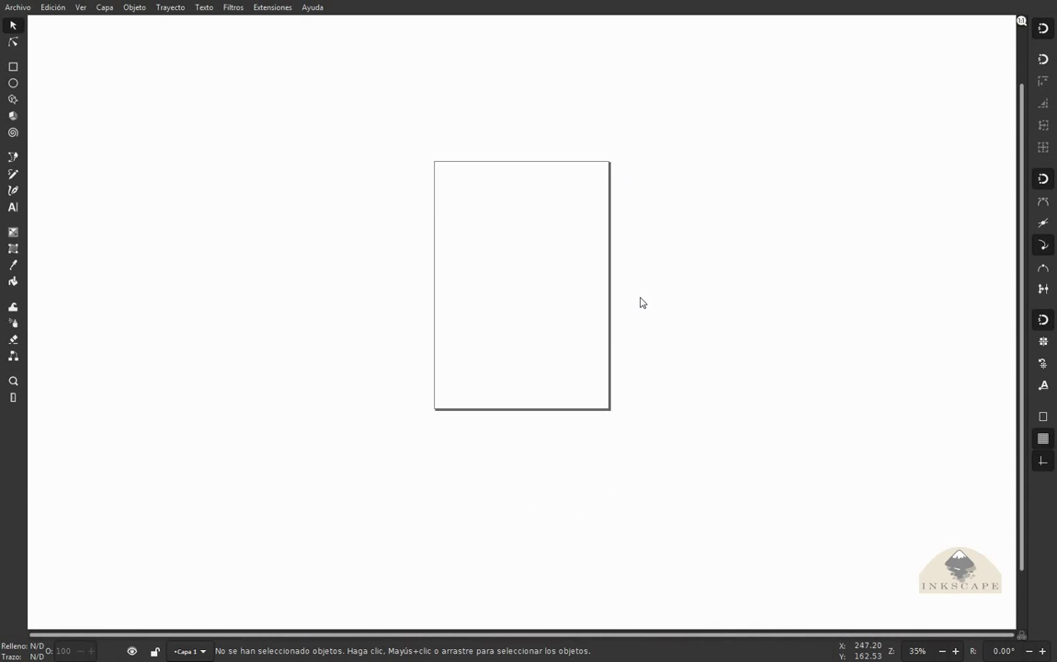
{"action": "key", "text": "shift"}
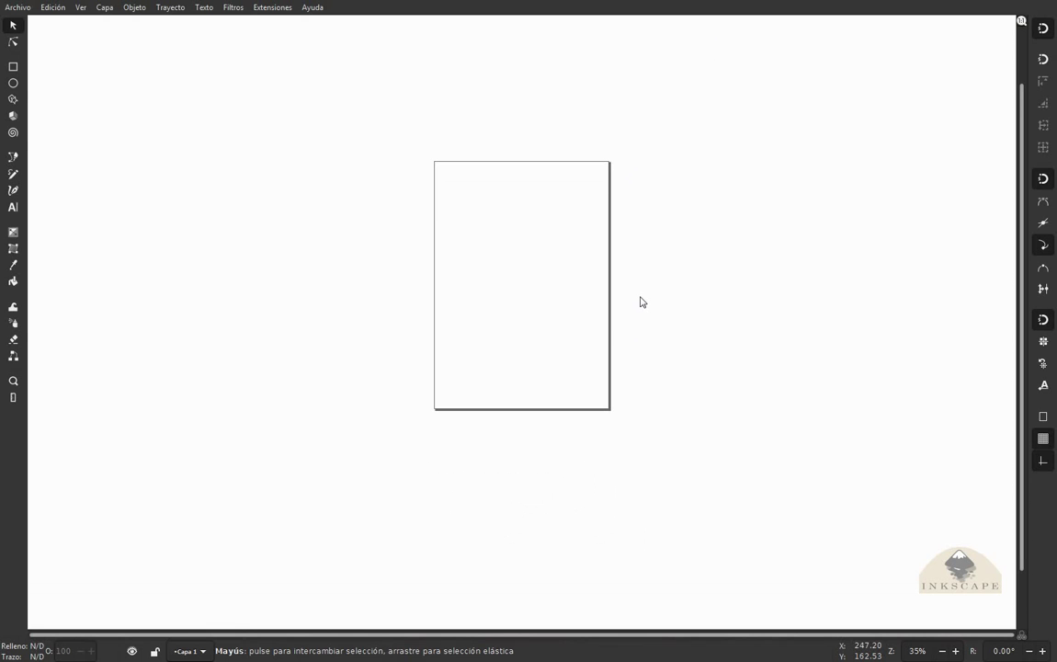
{"action": "key", "text": "shift+alt+p"}
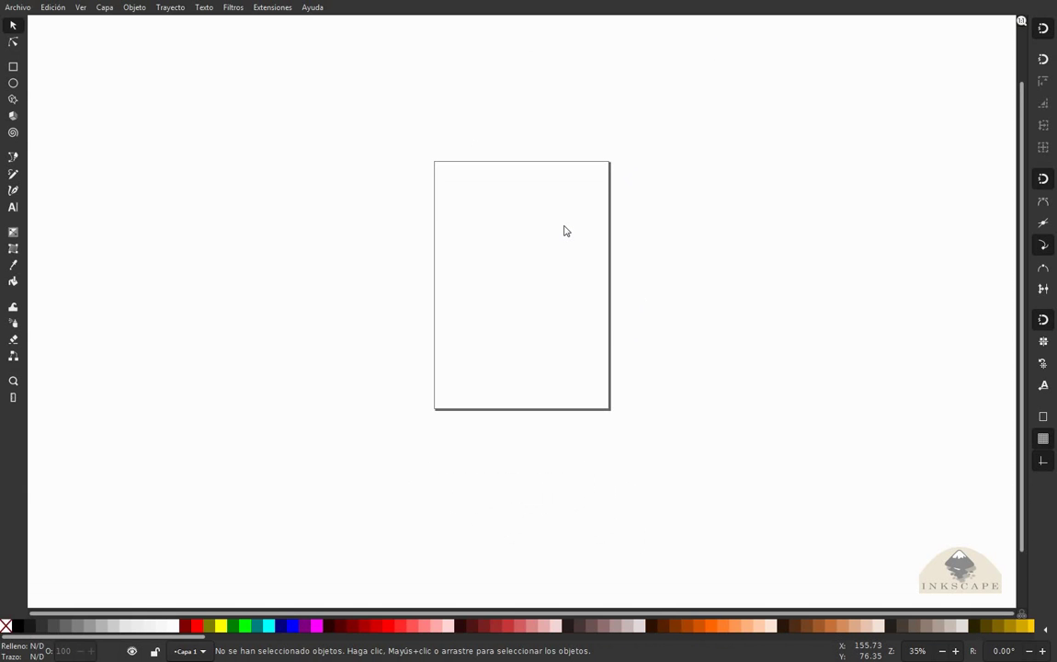
{"action": "key", "text": "5"}
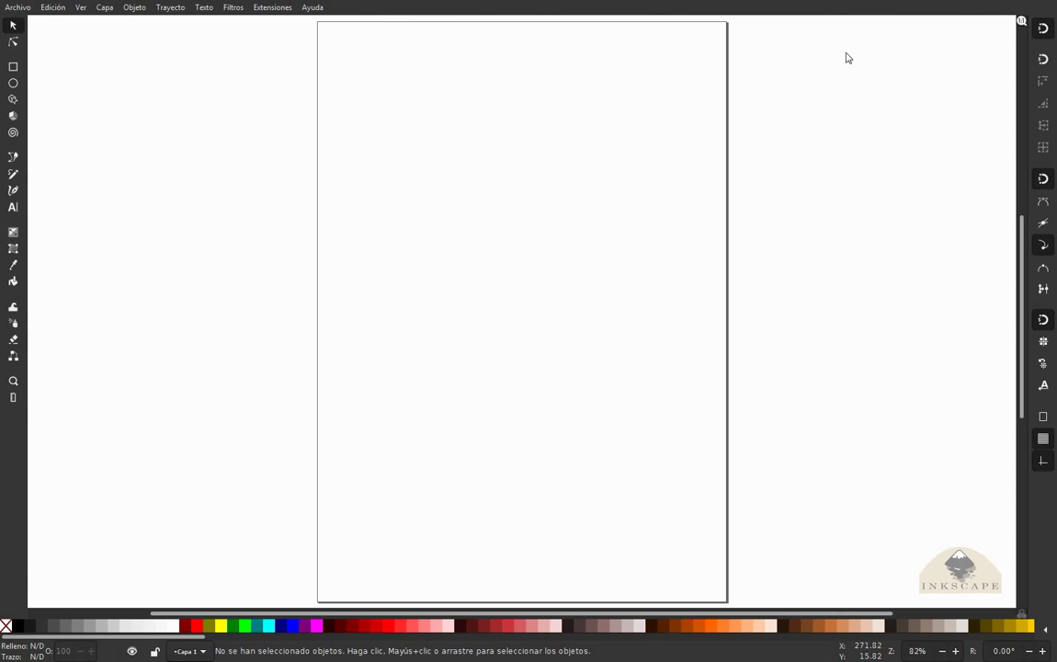
Step: Draw a tall orange rectangle at the upper left, plus squares at the upper right and lower right
{"action": "left_click", "coordinate": [14, 68]}
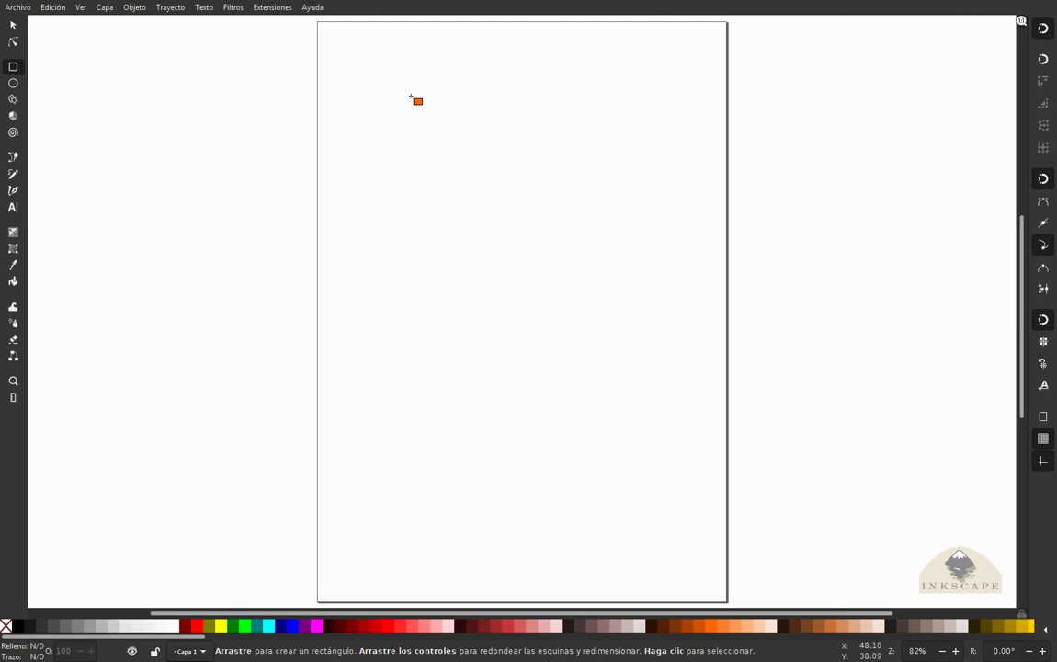
{"action": "left_click_drag", "start_coordinate": [410, 95], "coordinate": [487, 311]}
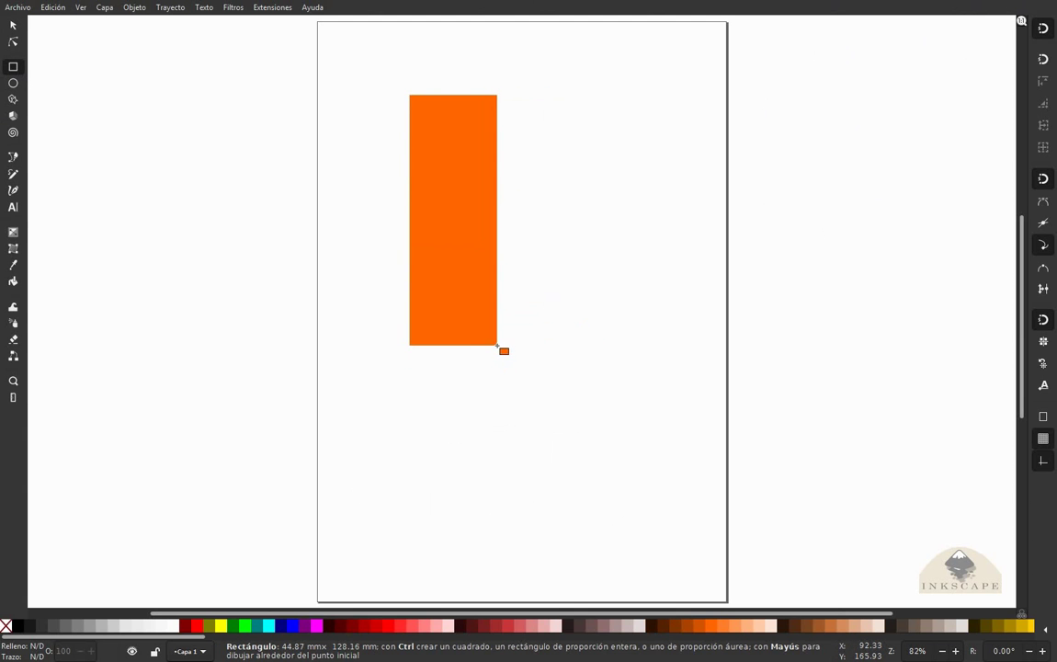
{"action": "left_click_drag", "start_coordinate": [487, 311], "coordinate": [497, 345]}
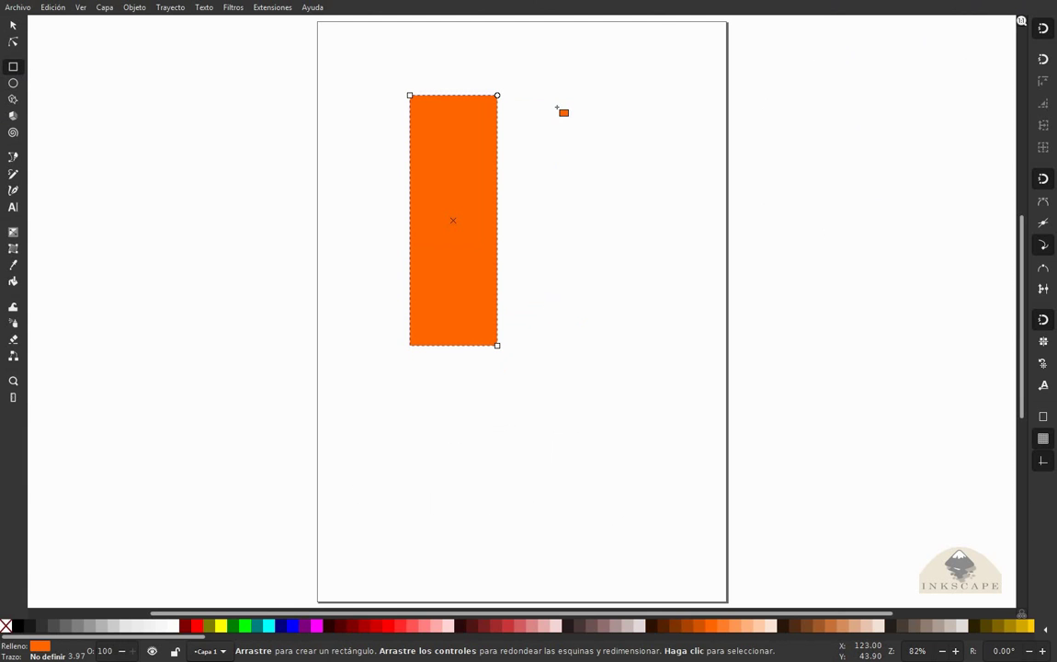
{"action": "key", "text": "ctrl"}
{"action": "left_click_drag", "start_coordinate": [557, 107], "coordinate": [699, 248]}
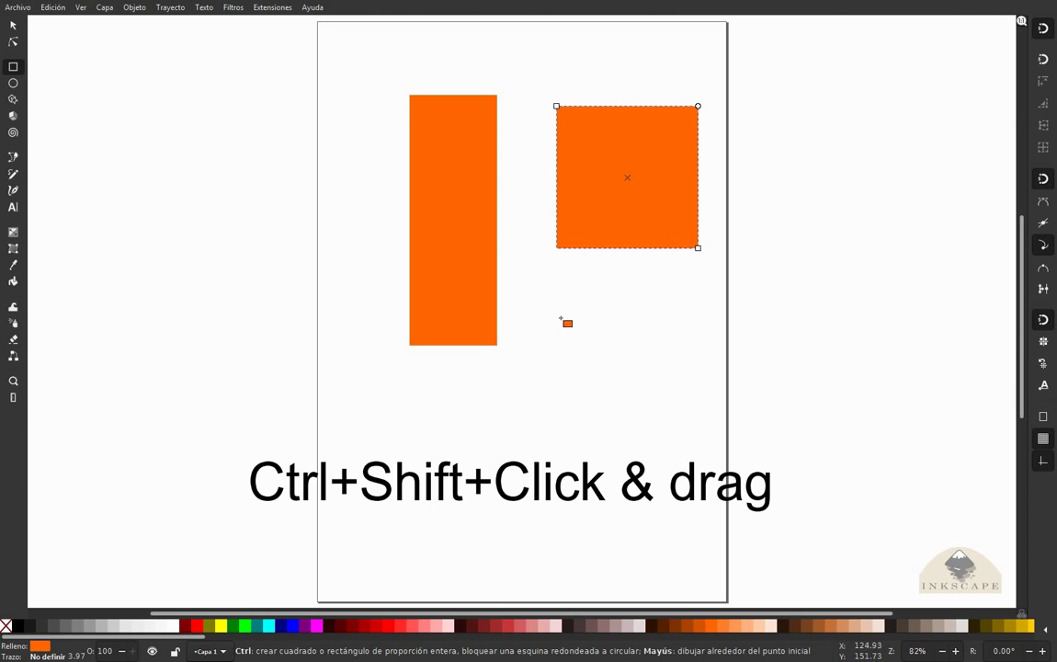
{"action": "left_click_drag", "start_coordinate": [587, 363], "coordinate": [682, 448]}
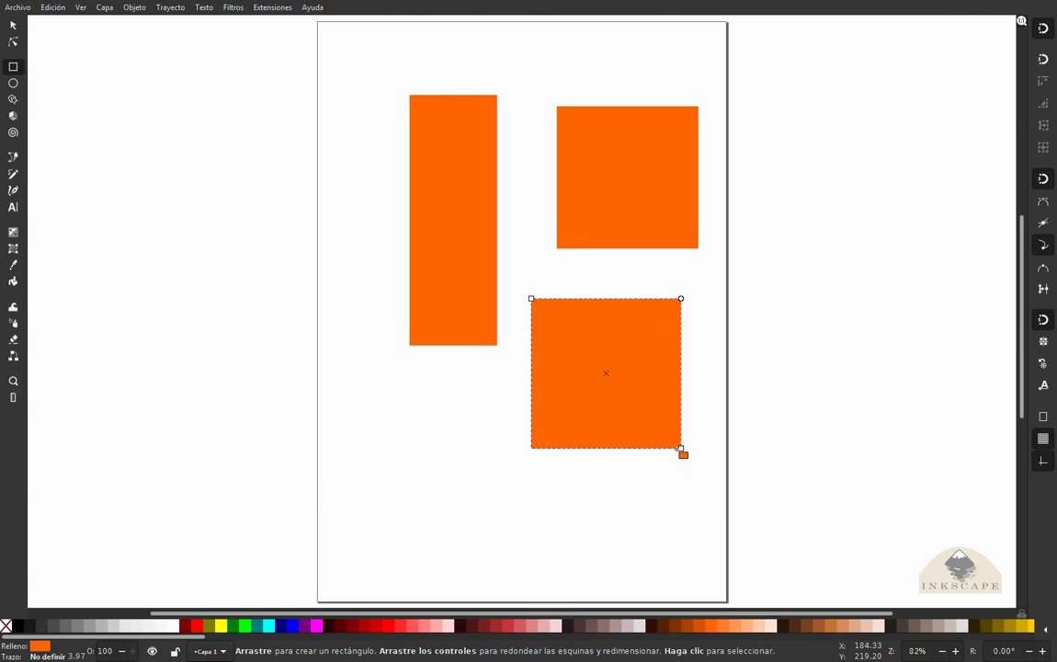
Step: Draw a tall thin ellipse left of the page, a circle at its lower left, and a large circle beside it
{"action": "left_click", "coordinate": [14, 84]}
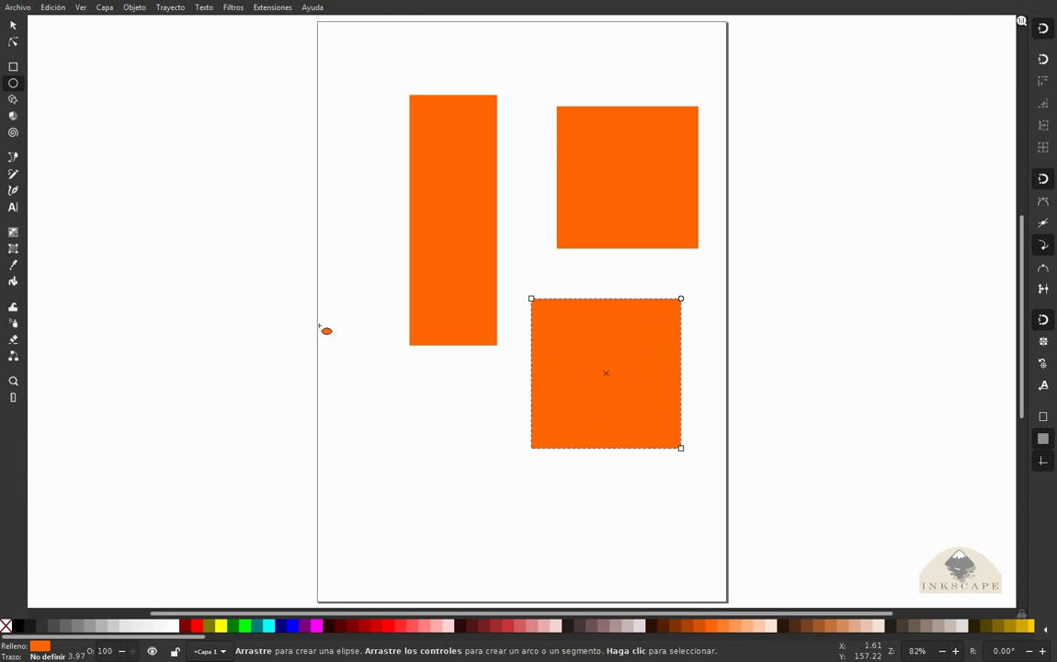
{"action": "left_click_drag", "start_coordinate": [226, 129], "coordinate": [310, 341]}
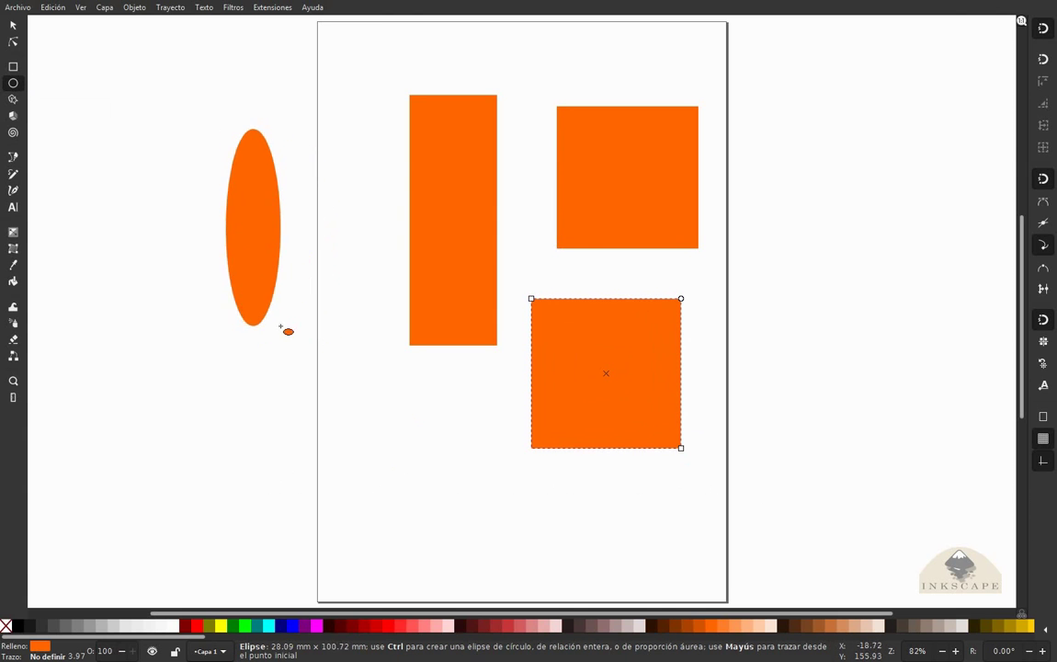
{"action": "left_click_drag", "start_coordinate": [310, 341], "coordinate": [280, 338]}
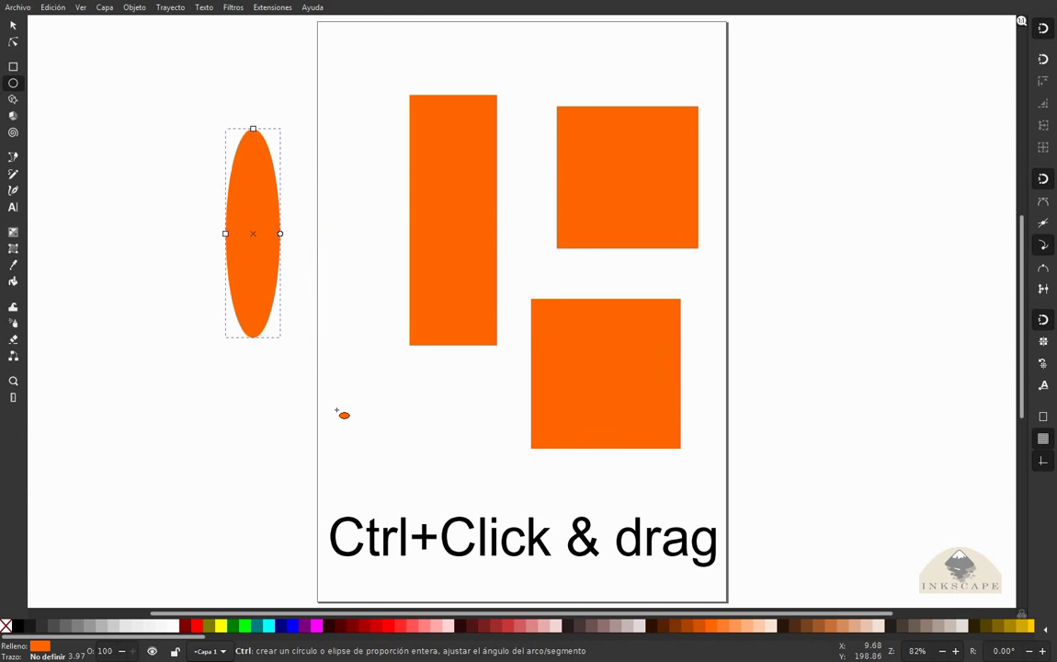
{"action": "left_click_drag", "start_coordinate": [336, 410], "coordinate": [379, 447]}
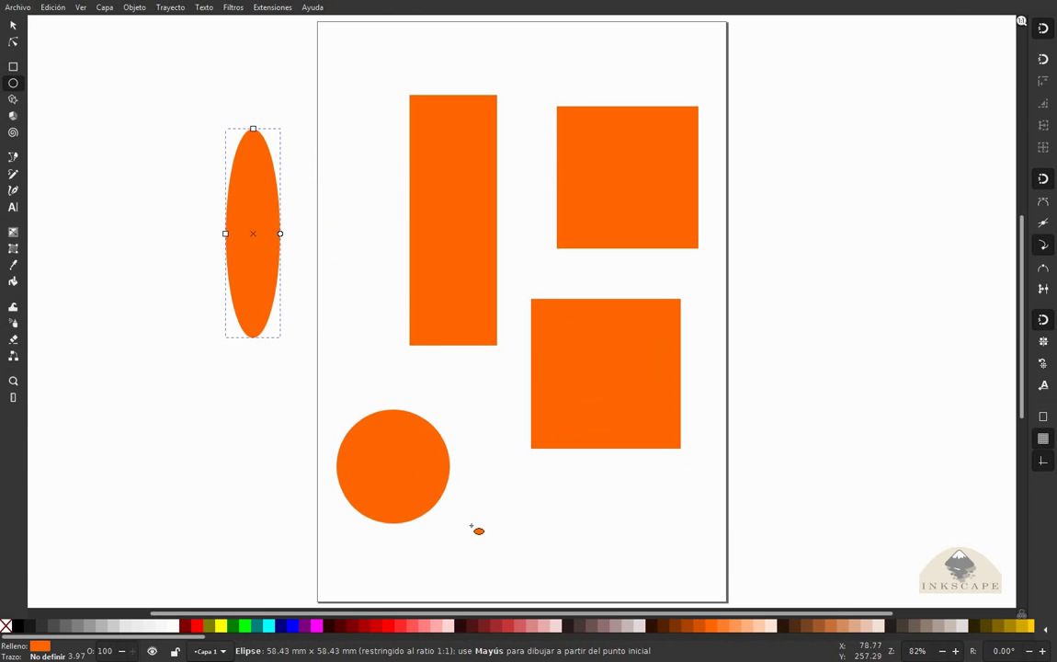
{"action": "left_click_drag", "start_coordinate": [379, 447], "coordinate": [446, 485]}
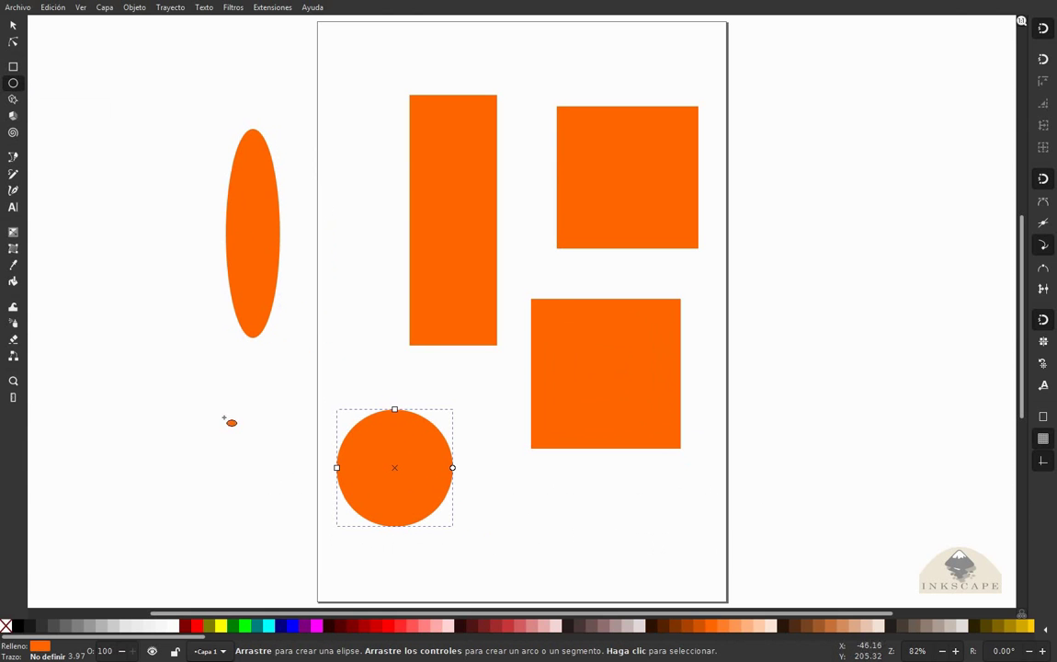
{"action": "key", "text": "ctrl"}
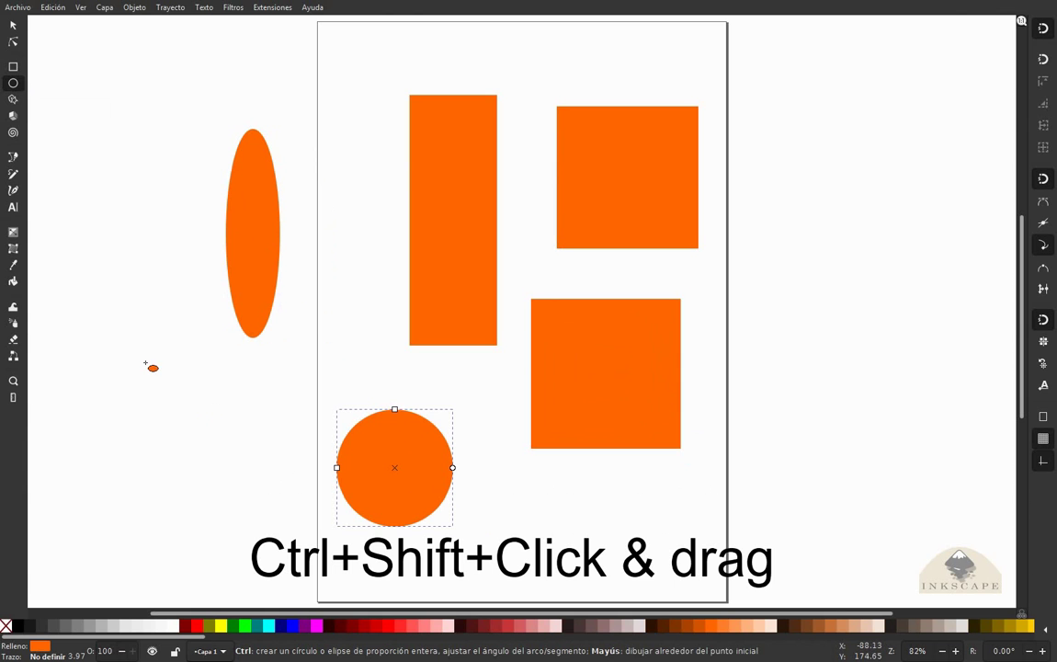
{"action": "mouse_move", "coordinate": [145, 364]}
{"action": "left_mouse_down"}
{"action": "mouse_move", "coordinate": [223, 444]}
{"action": "mouse_move", "coordinate": [300, 444]}
{"action": "mouse_move", "coordinate": [243, 445]}
{"action": "mouse_move", "coordinate": [265, 453]}
{"action": "left_mouse_up"}
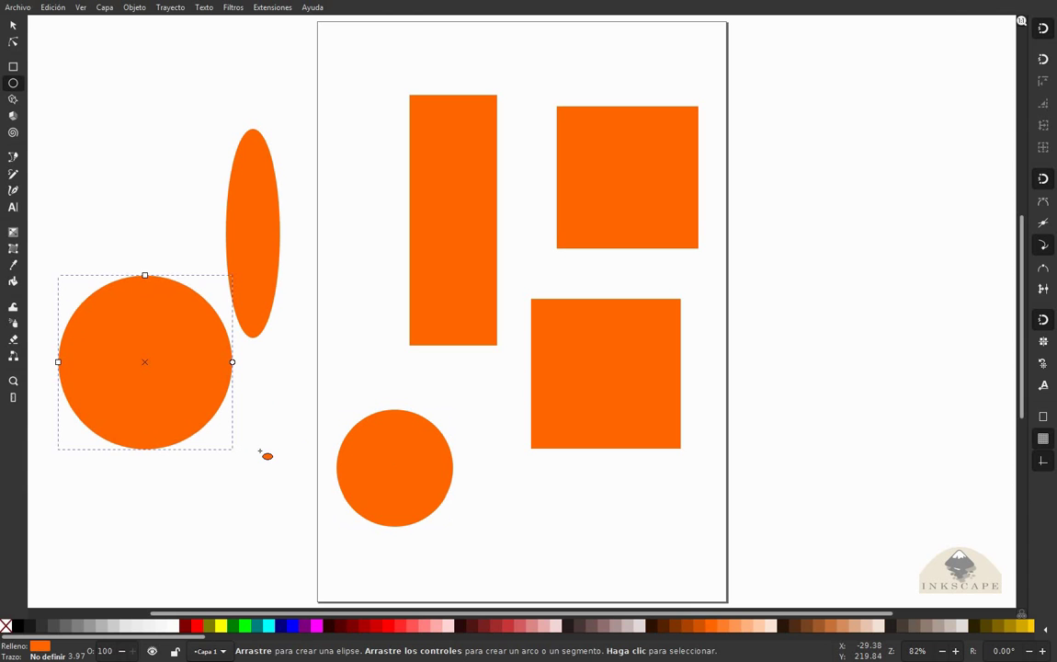
{"action": "key", "text": "s"}
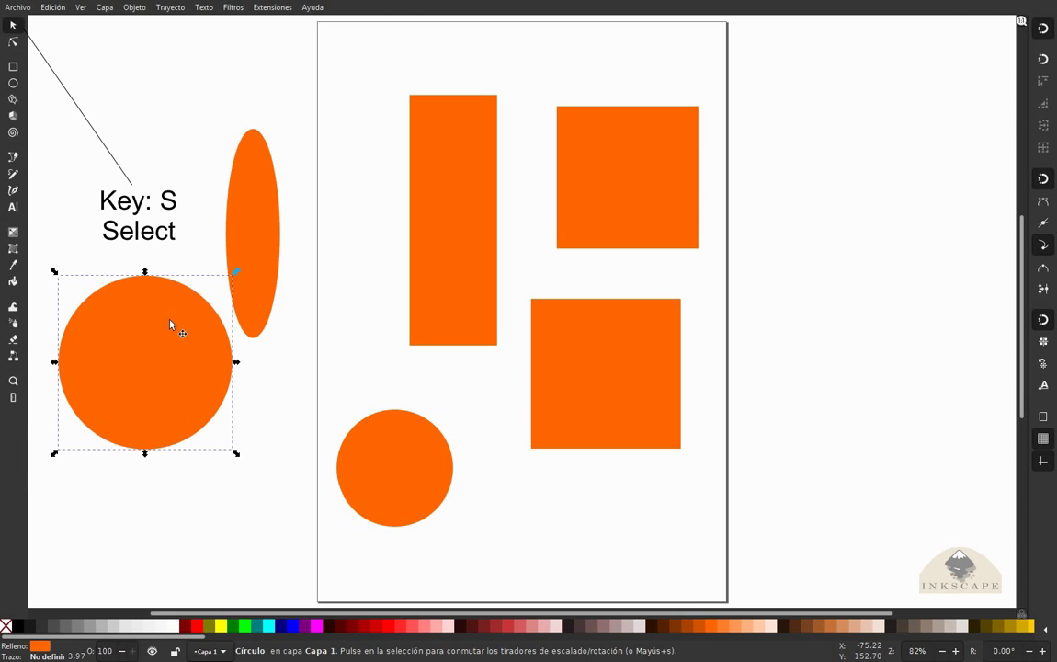
Step: Fill the tall rectangle yellow-green #CCFF00 and the lower-right square gold #D4AA00
{"action": "left_click", "coordinate": [253, 220]}
{"action": "left_click", "coordinate": [429, 495]}
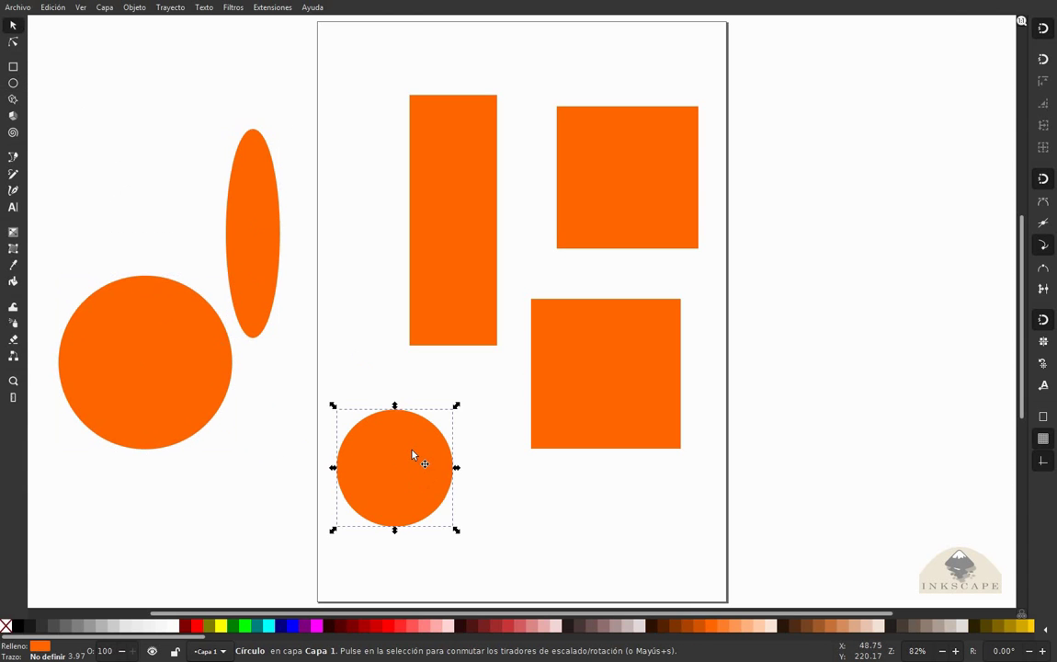
{"action": "left_click", "coordinate": [258, 229]}
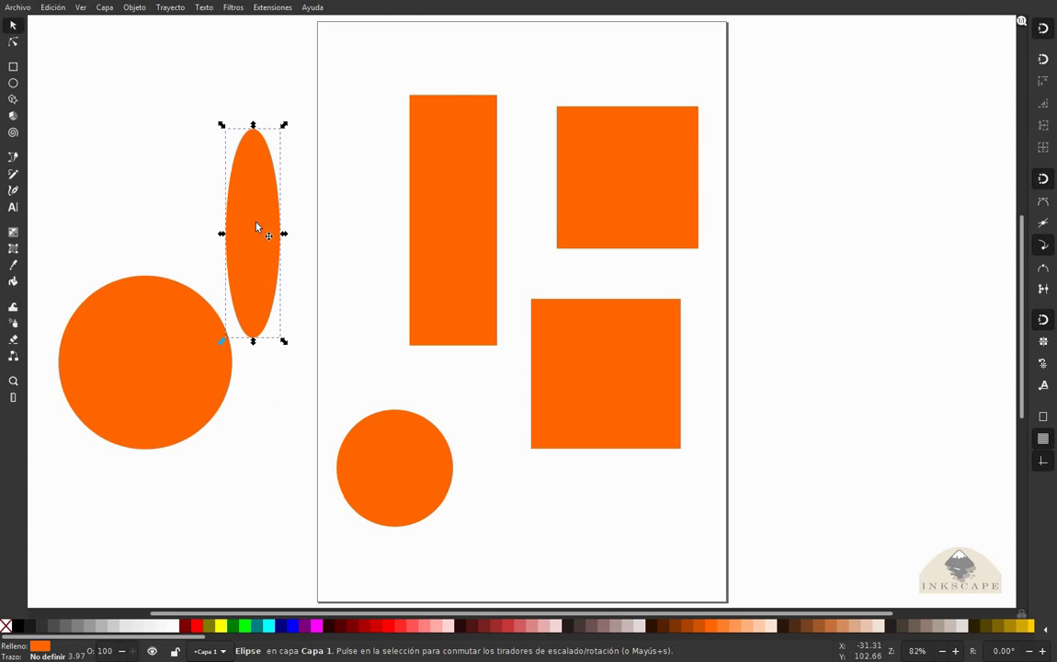
{"action": "left_click", "coordinate": [418, 185]}
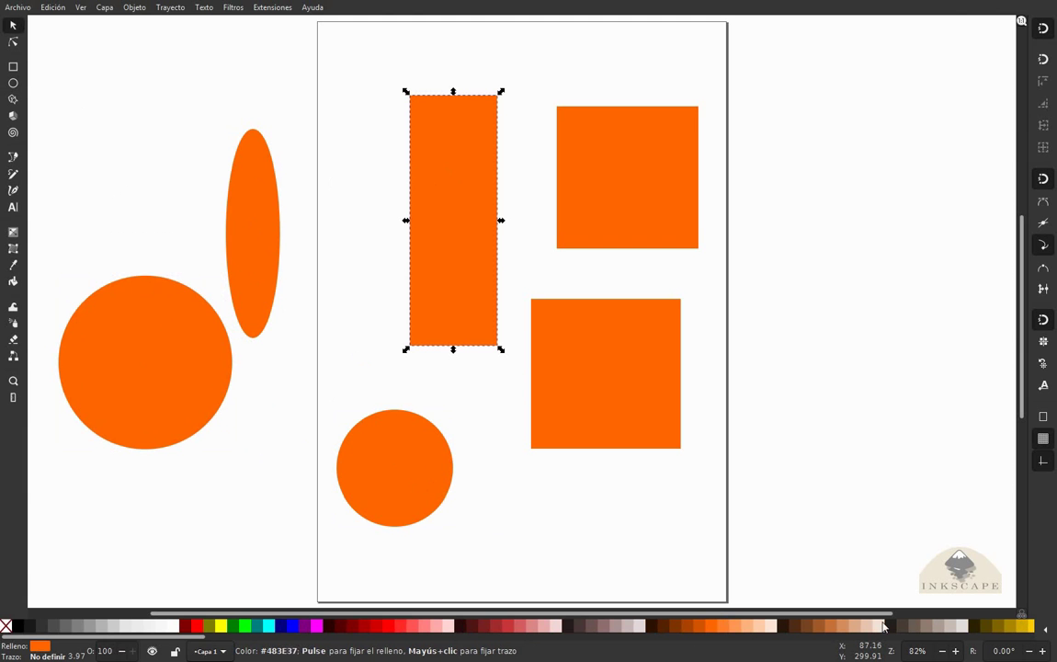
{"action": "left_click_drag", "start_coordinate": [194, 639], "coordinate": [338, 638]}
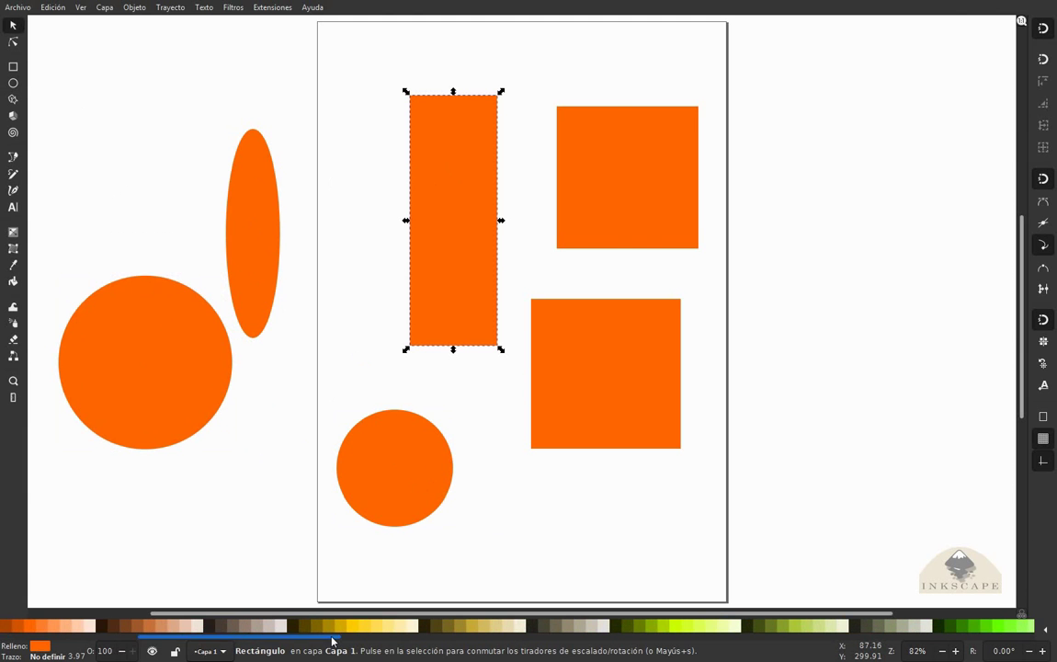
{"action": "left_click", "coordinate": [675, 630]}
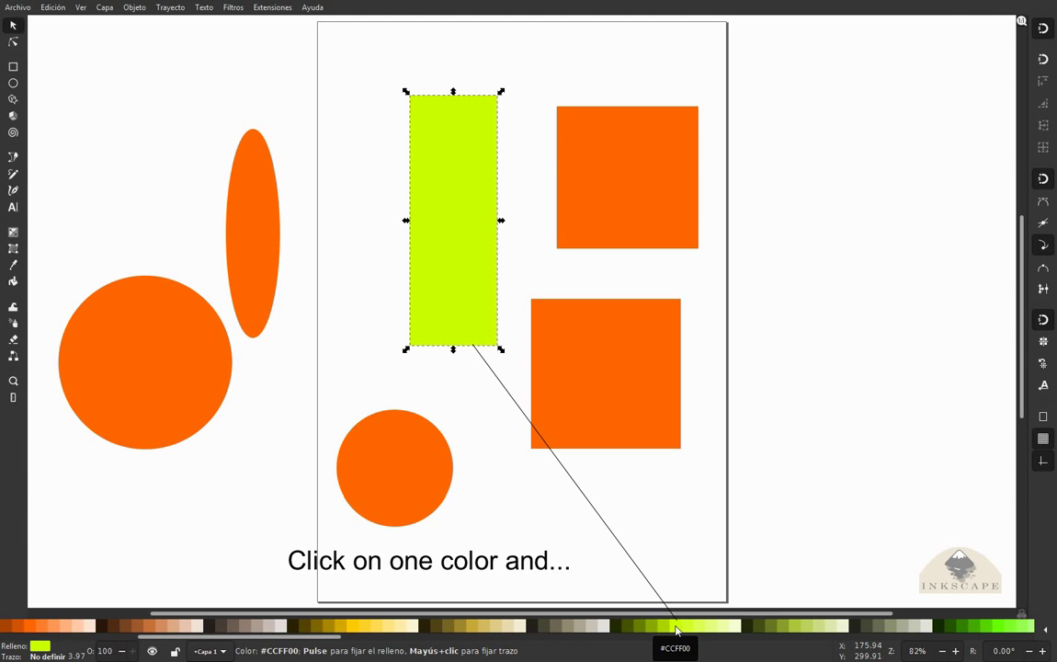
{"action": "left_click", "coordinate": [577, 442]}
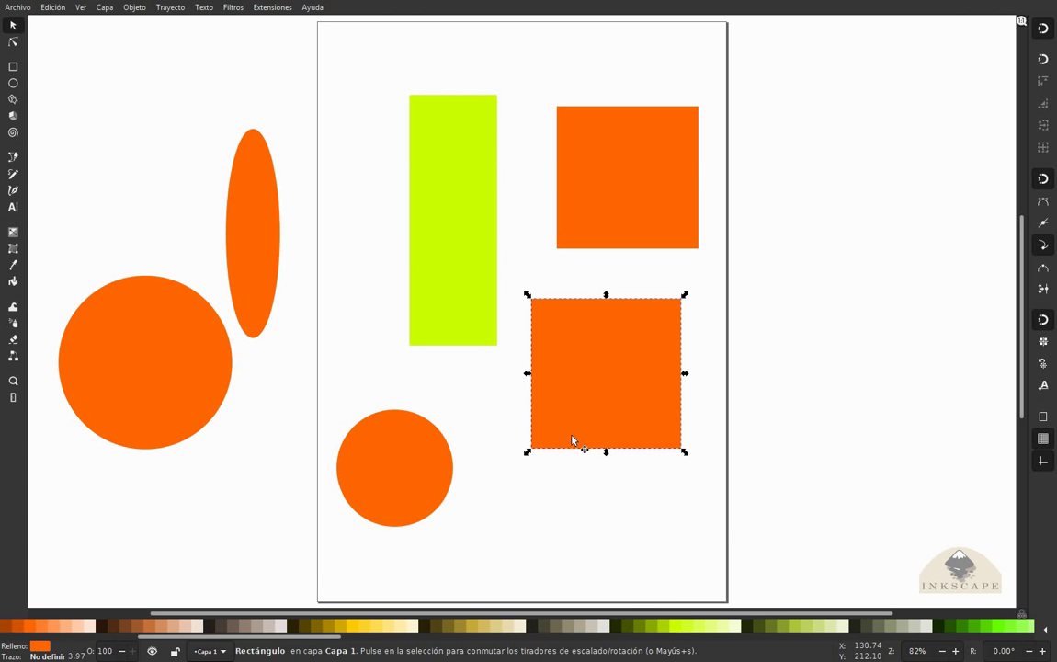
{"action": "left_click", "coordinate": [343, 629]}
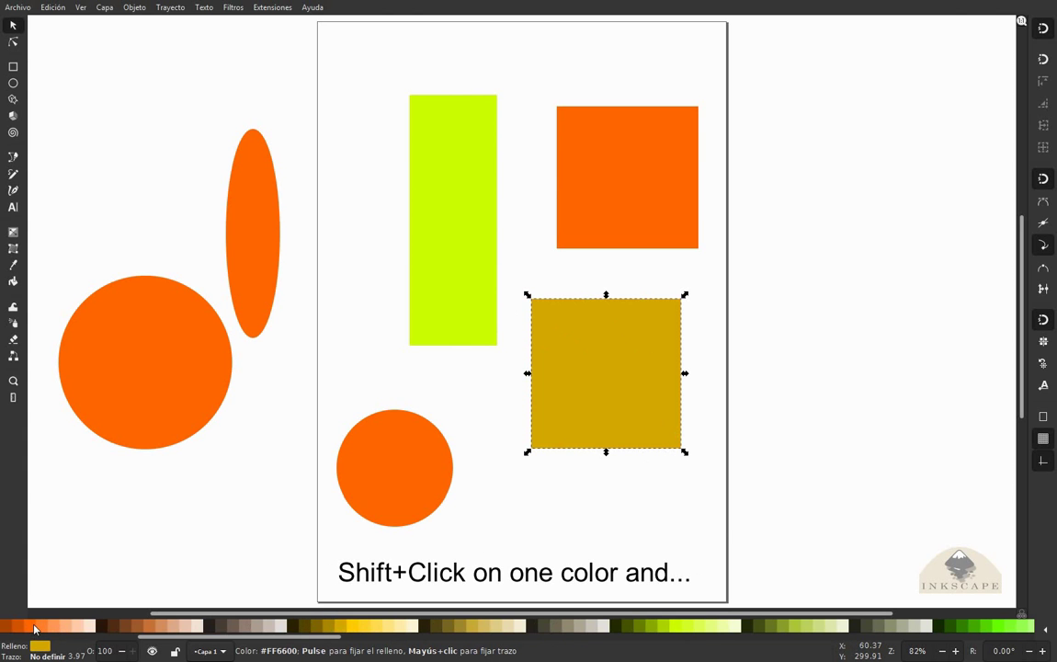
Step: Outline the gold square in orange #FF6600 and the large left circle in blue #0000FF
{"action": "key", "text": "shift"}
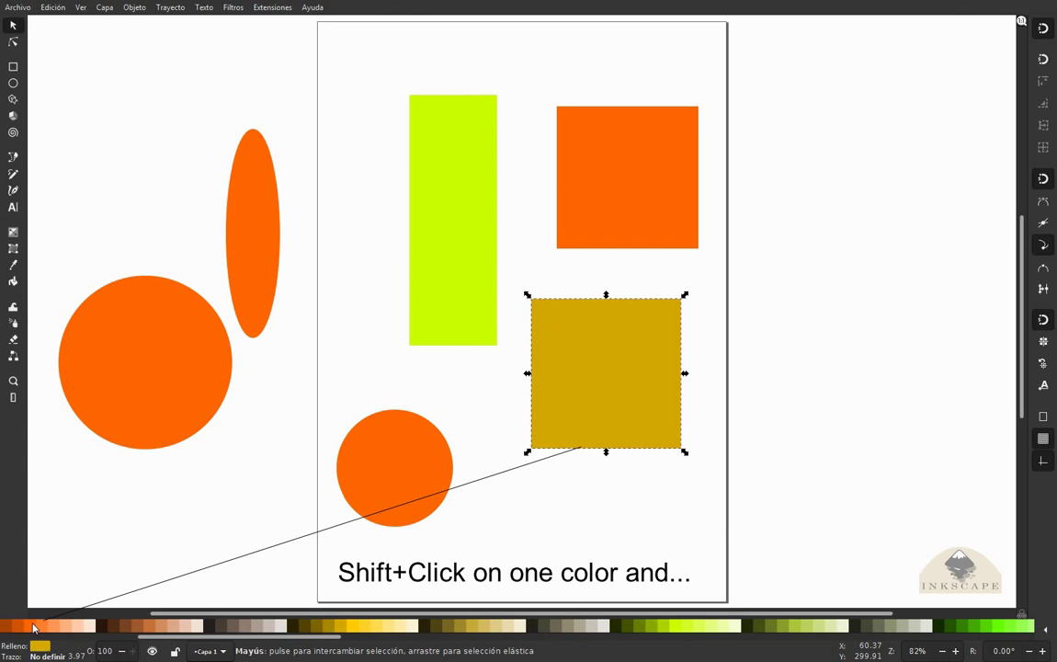
{"action": "left_click", "coordinate": [34, 628], "text": "shift"}
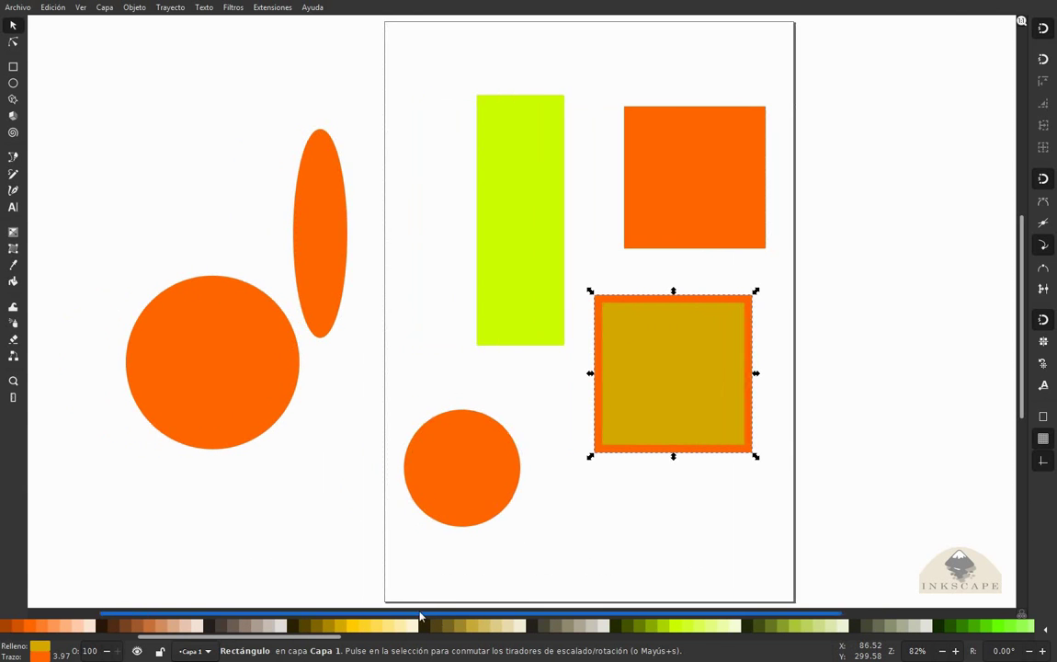
{"action": "left_click_drag", "start_coordinate": [481, 614], "coordinate": [360, 614]}
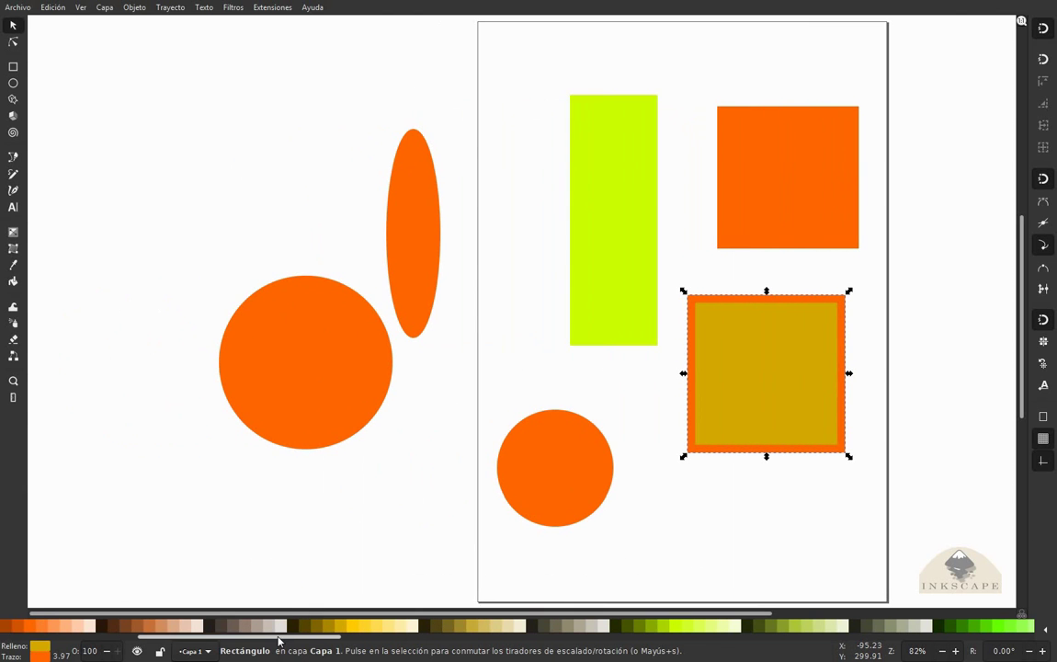
{"action": "scroll", "coordinate": [279, 635], "scroll_direction": "up", "scroll_amount": 4}
{"action": "scroll", "coordinate": [294, 634], "scroll_direction": "up", "scroll_amount": 2}
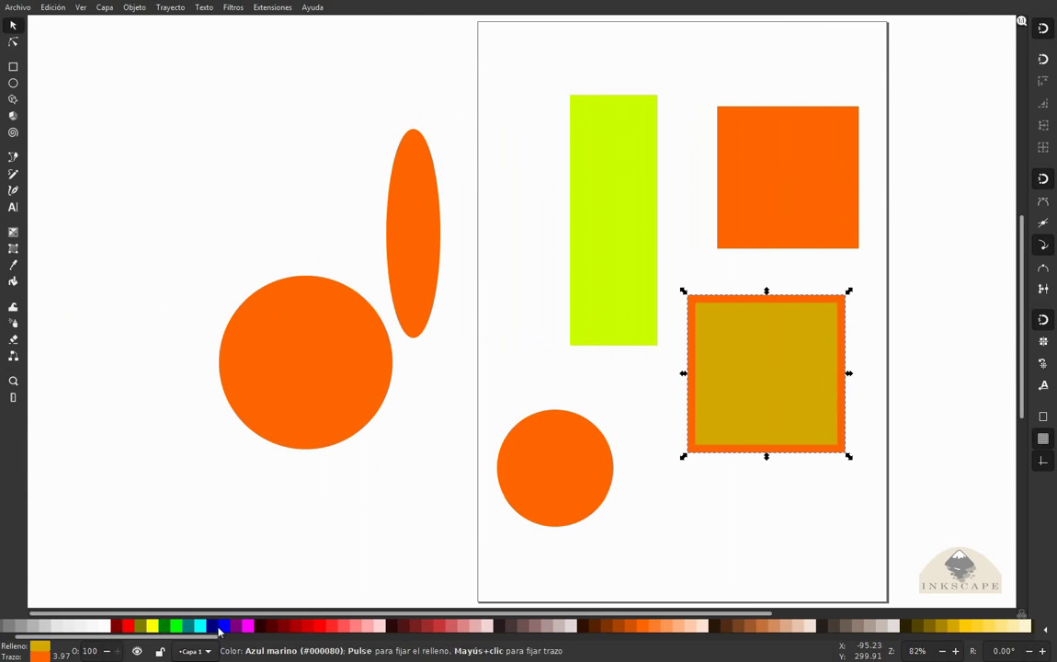
{"action": "left_click", "coordinate": [320, 347]}
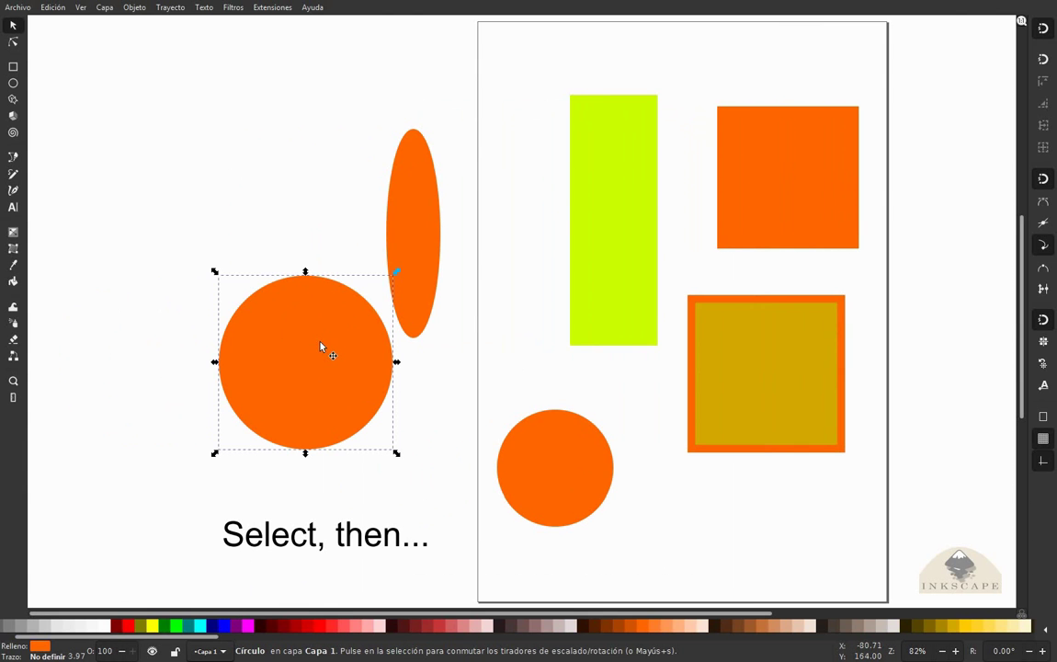
{"action": "left_click", "coordinate": [223, 627], "text": "shift"}
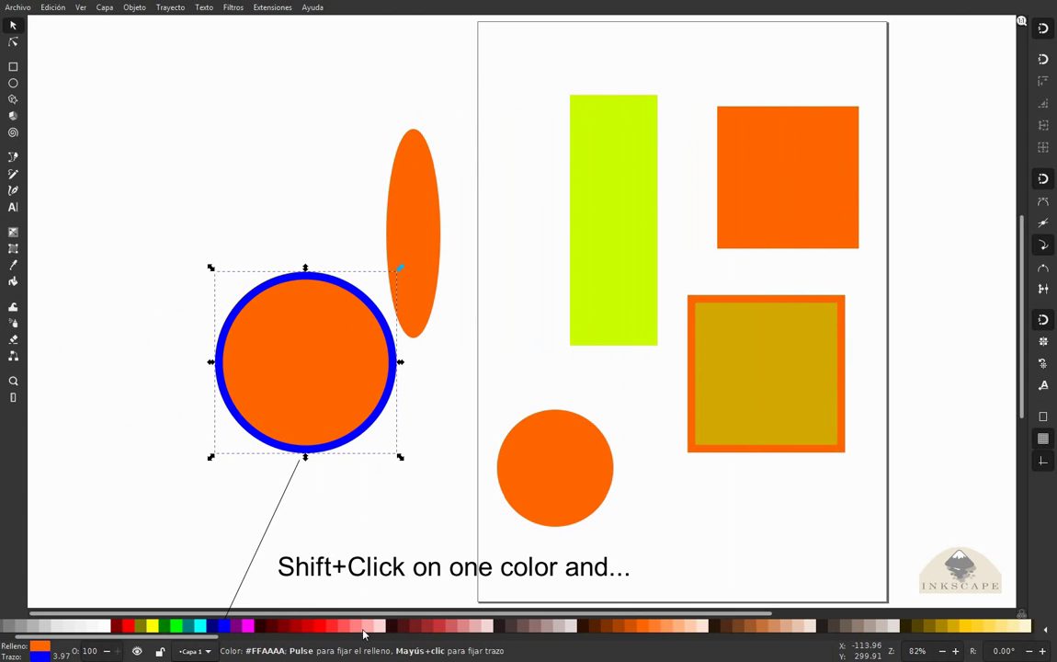
{"action": "left_click", "coordinate": [620, 194]}
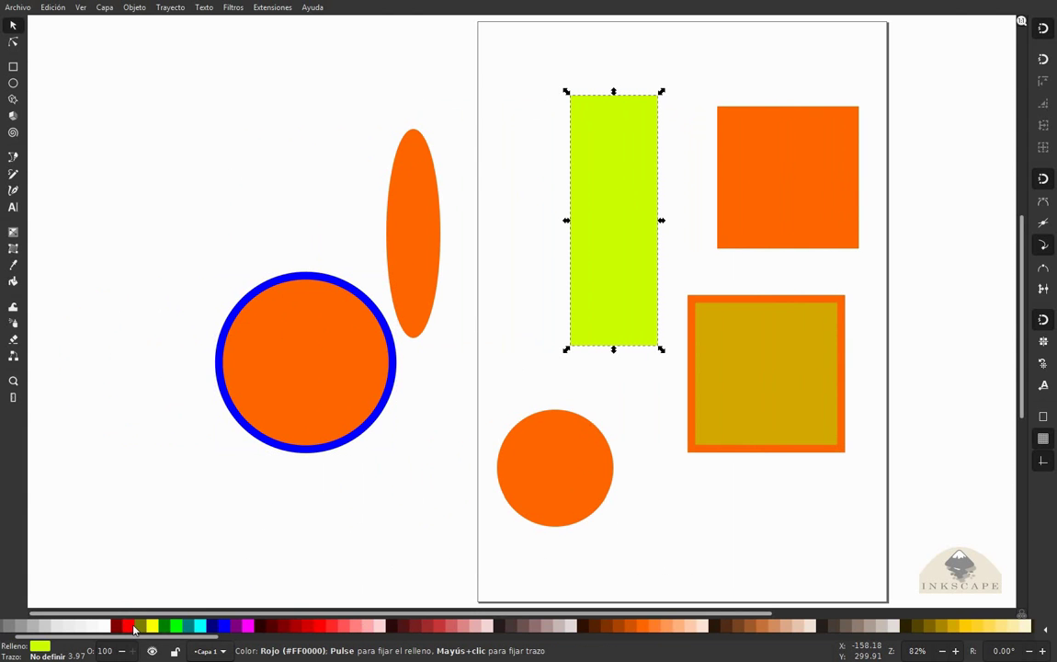
Step: Give the tall rectangle a red outline and remove its yellow-green fill
{"action": "left_click", "coordinate": [134, 626], "text": "shift"}
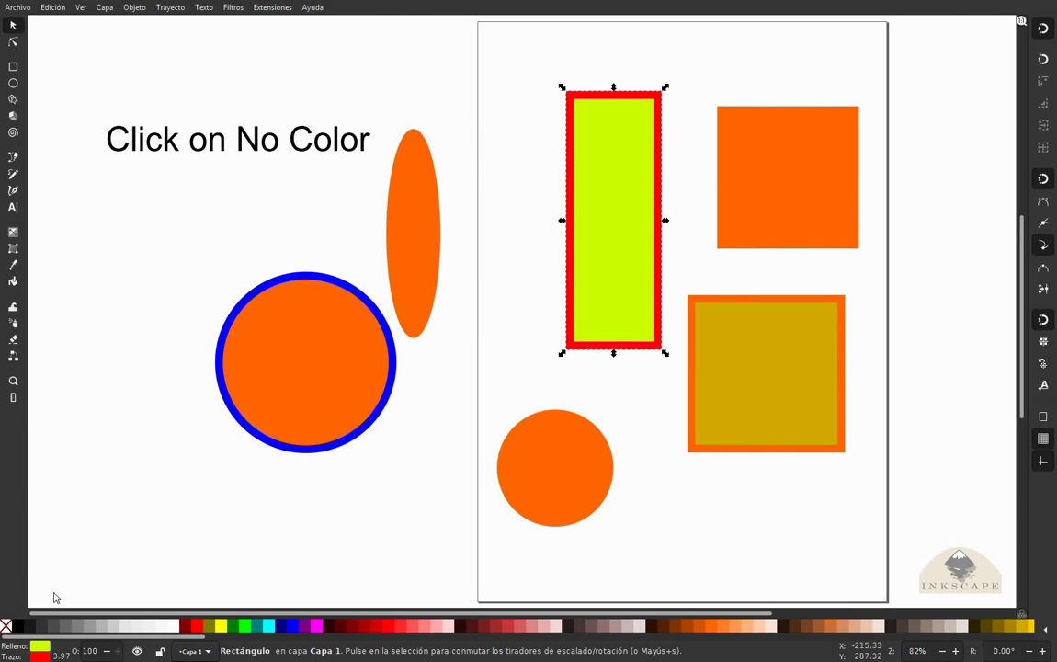
{"action": "left_click", "coordinate": [6, 626]}
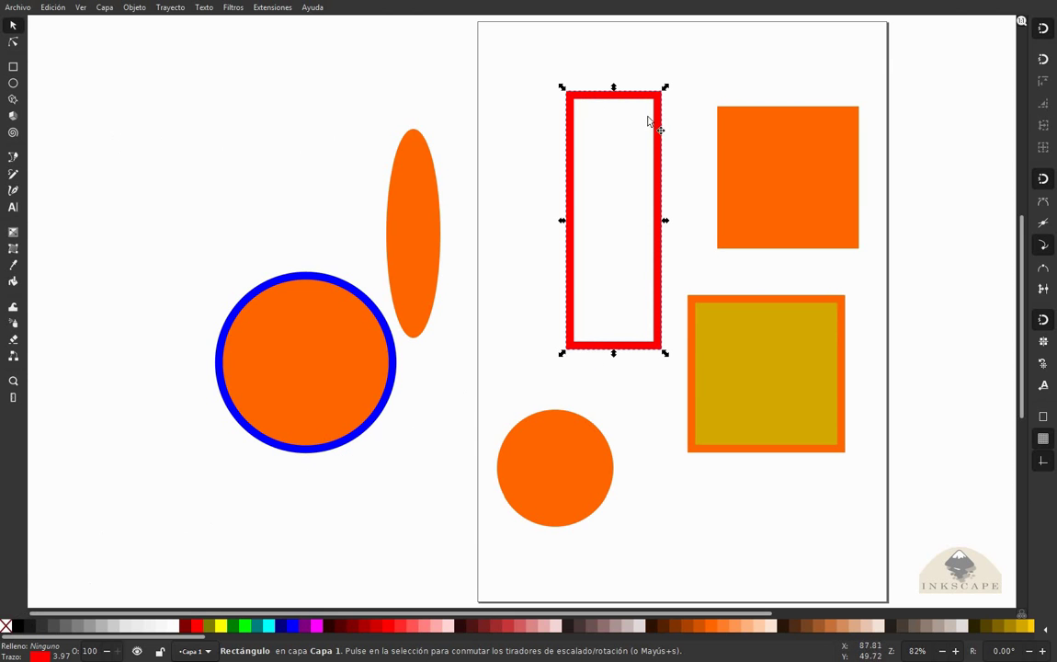
{"action": "left_click", "coordinate": [570, 448]}
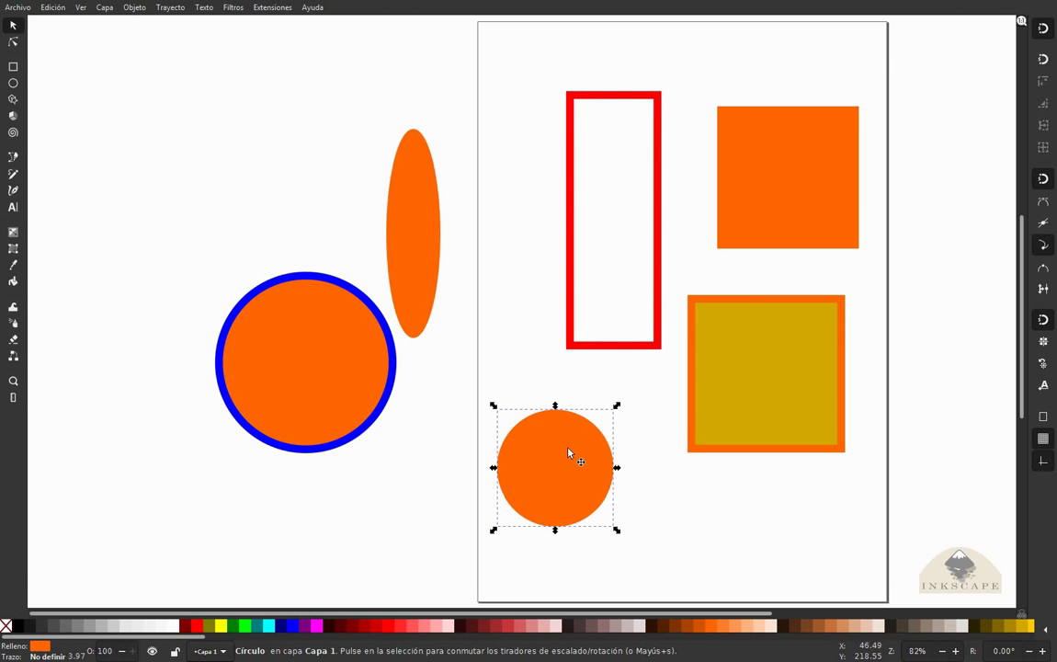
Step: Remove the small circle's orange fill and give it a thick black outline
{"action": "left_click", "coordinate": [6, 626]}
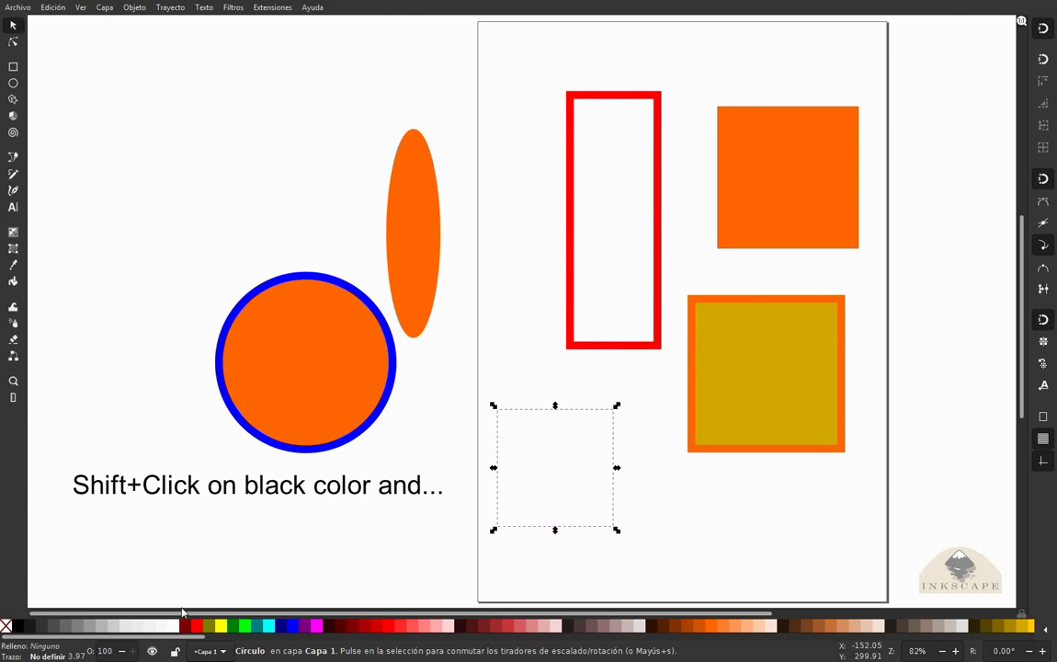
{"action": "left_click", "coordinate": [20, 626], "text": "shift"}
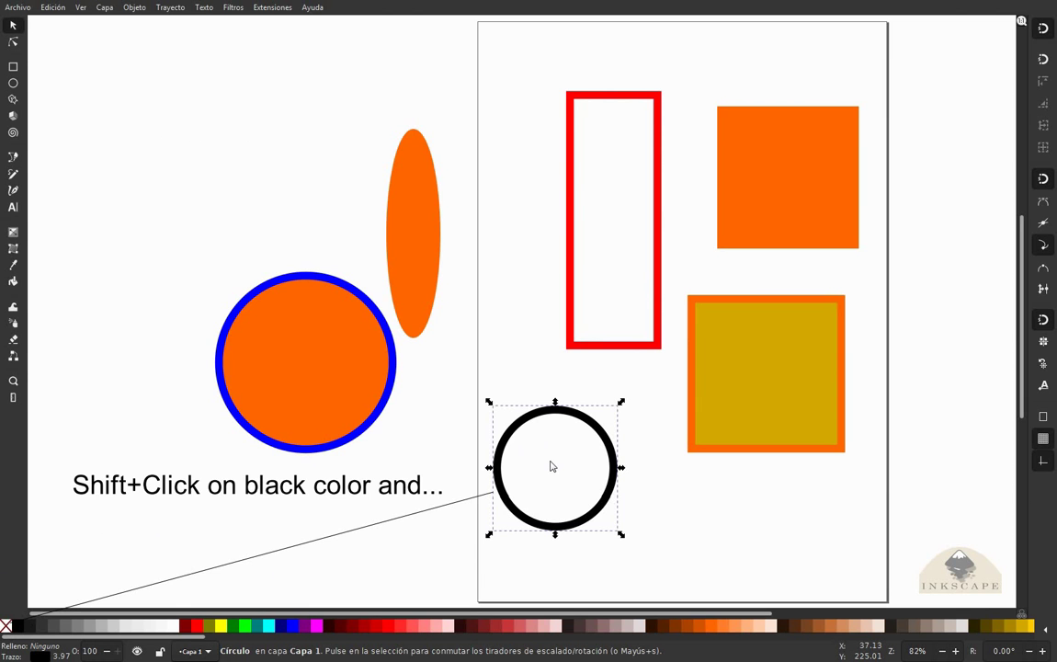
{"action": "left_click", "coordinate": [346, 385]}
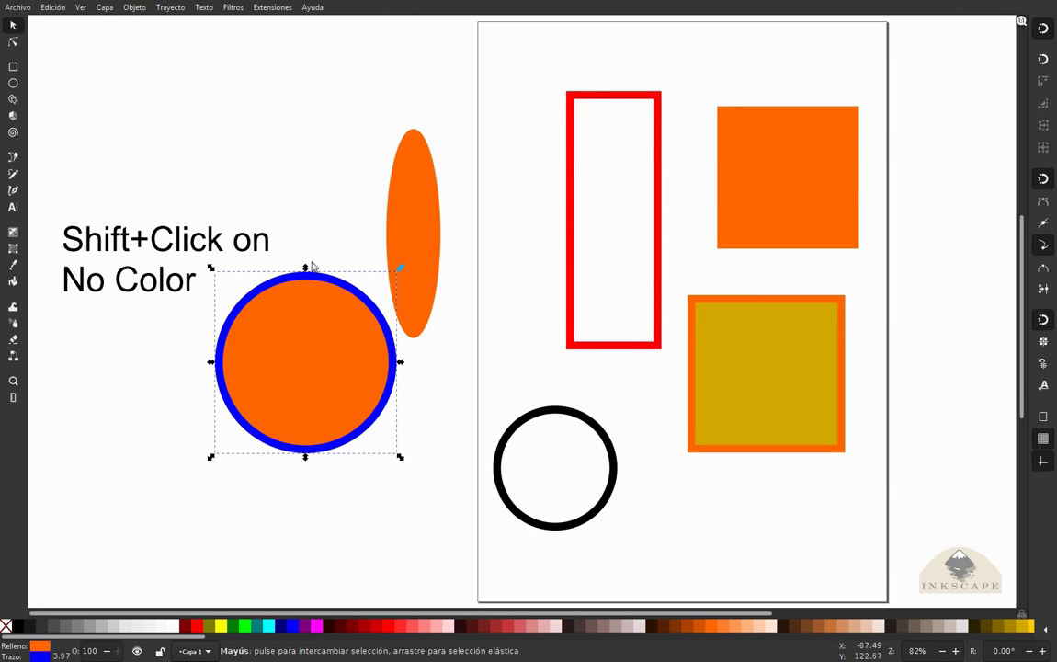
Step: Set the stroke to none on both the blue-outlined large circle and the black-ringed small circle
{"action": "left_click", "coordinate": [5, 626], "text": "shift"}
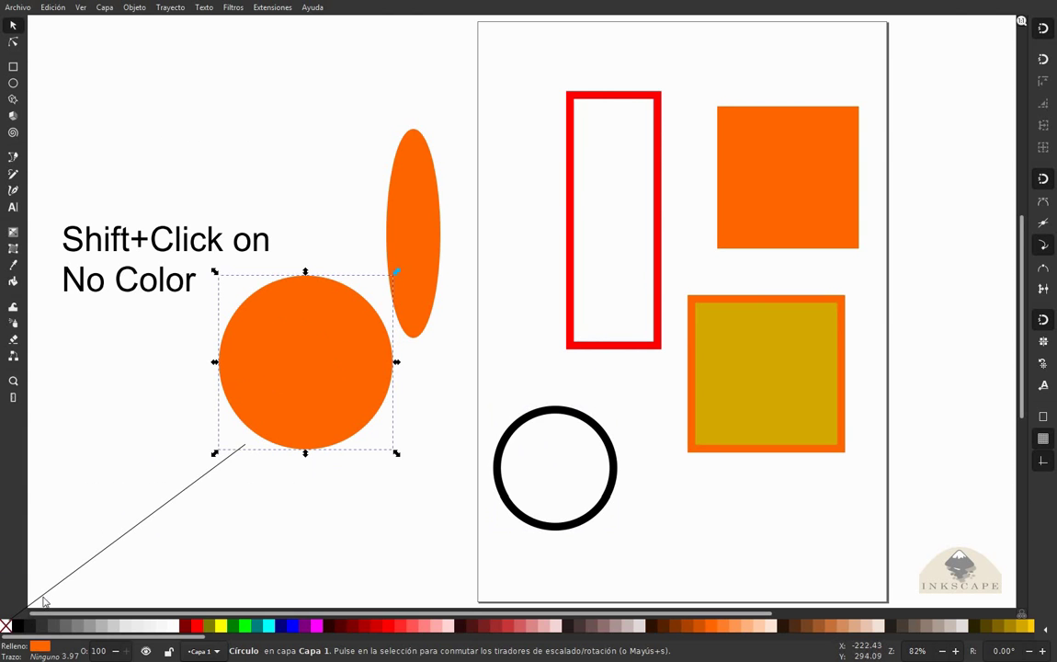
{"action": "left_click", "coordinate": [533, 447]}
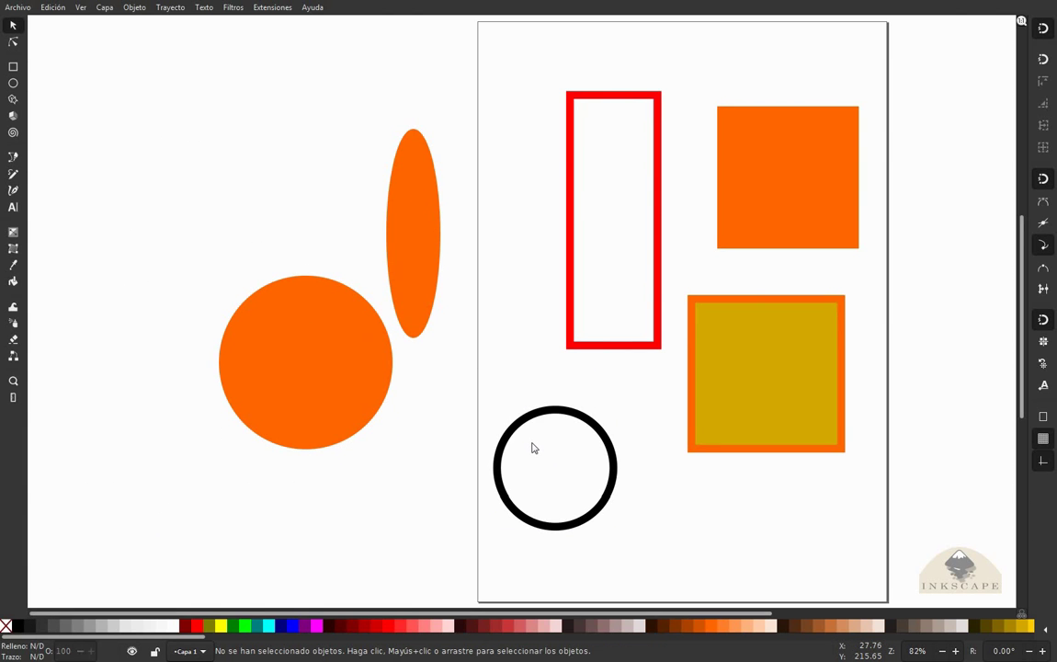
{"action": "left_click", "coordinate": [533, 419]}
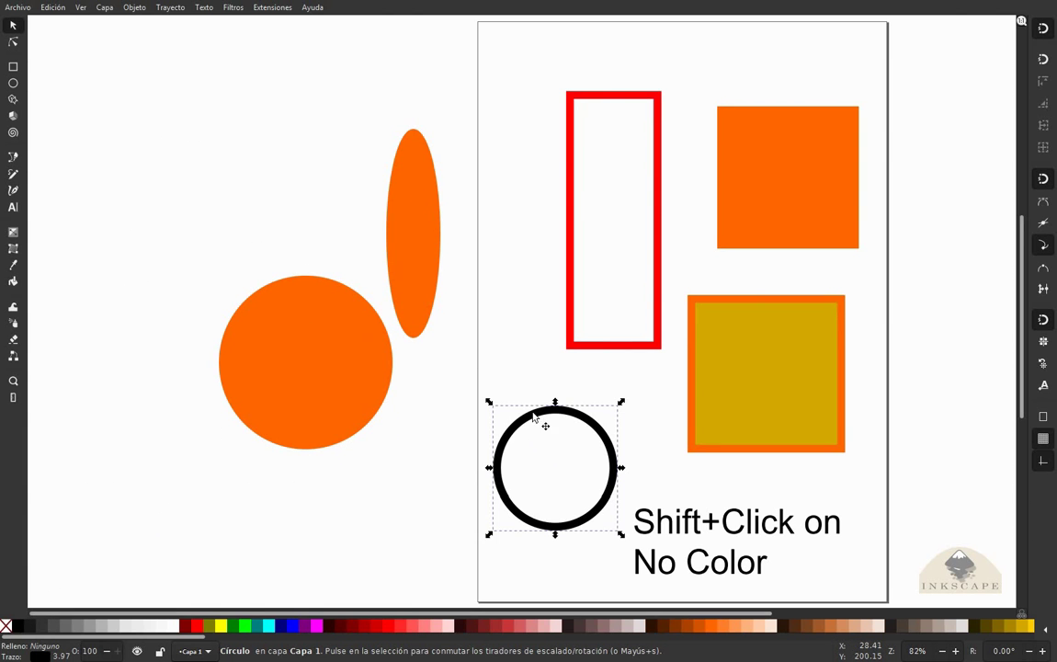
{"action": "left_click", "coordinate": [5, 626], "text": "shift"}
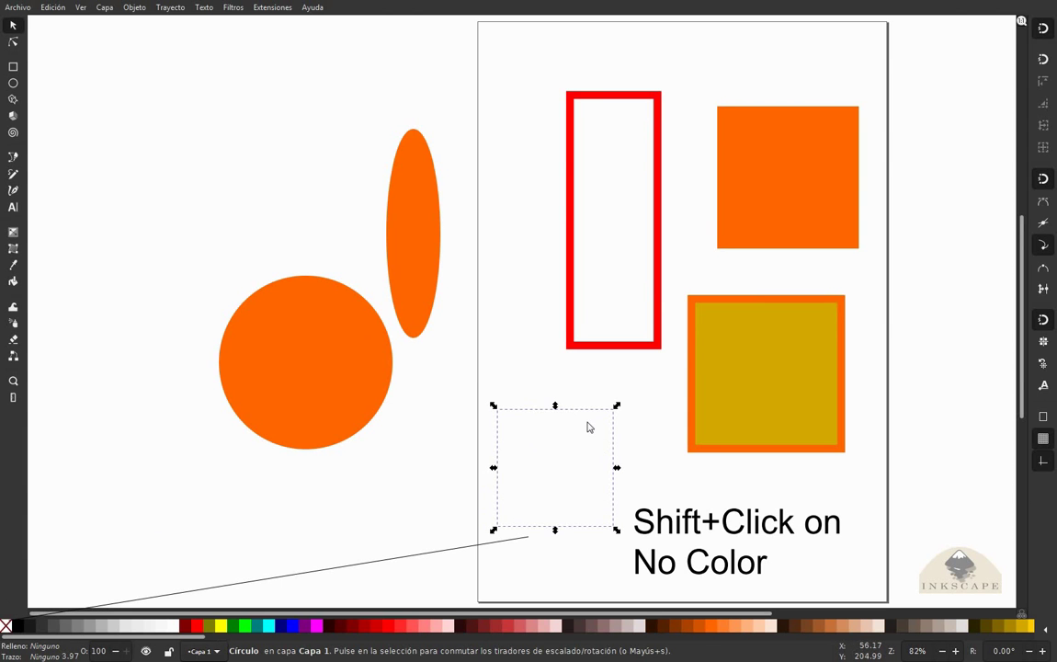
{"action": "left_click", "coordinate": [788, 348]}
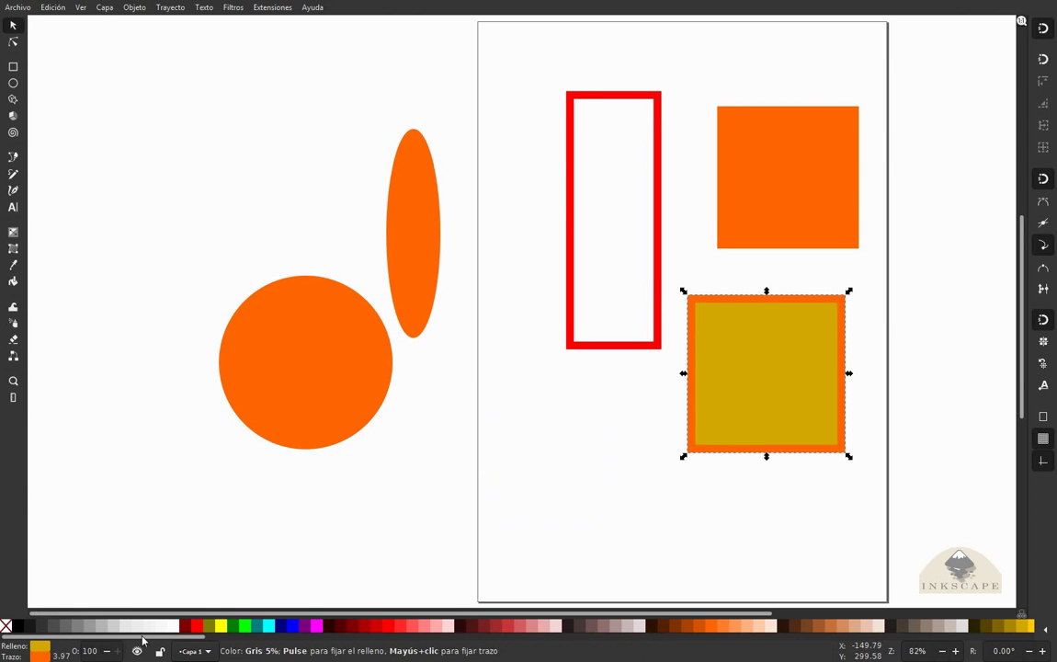
Step: Set both stroke and fill of the lower-right square to none
{"action": "left_click", "coordinate": [6, 626], "text": "shift"}
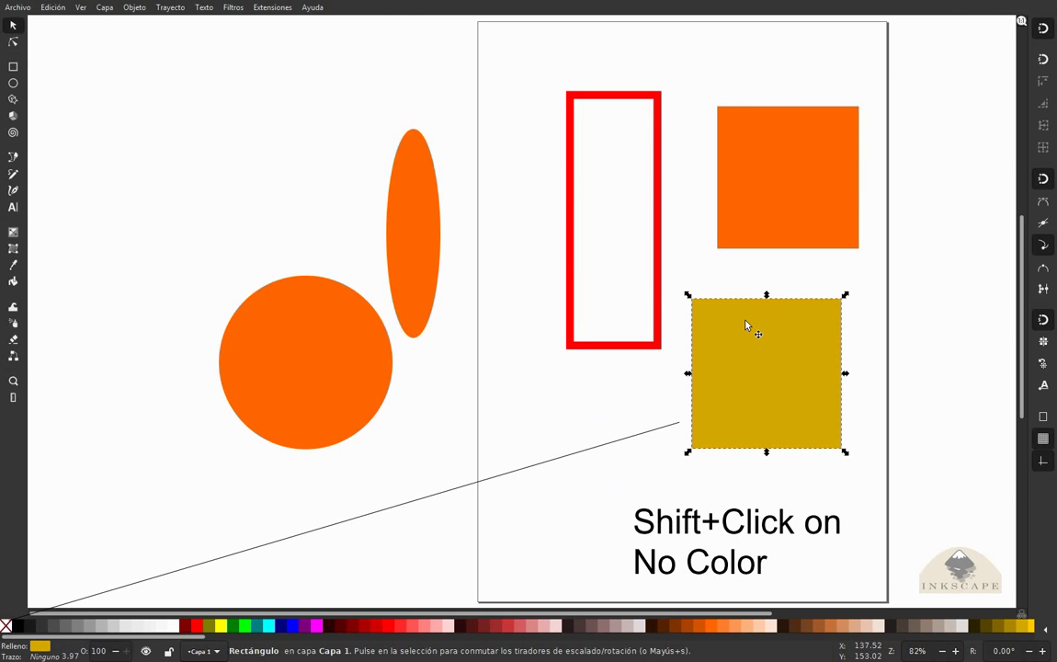
{"action": "left_click", "coordinate": [6, 626]}
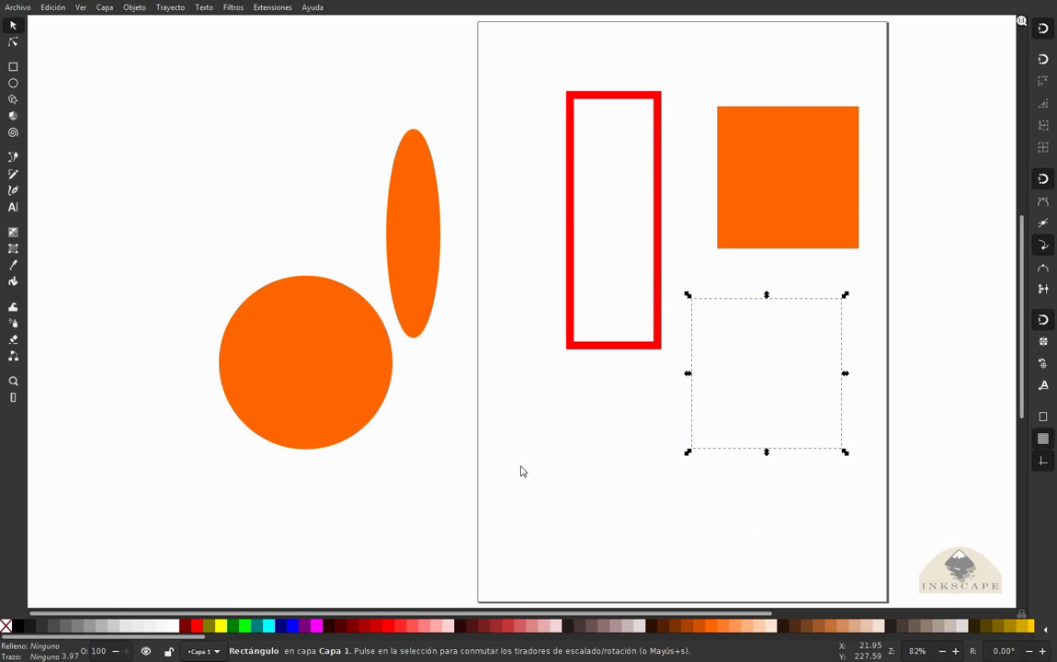
Step: Draw a large grey star at the canvas top-left and a smaller one at the page's left edge
{"action": "left_click", "coordinate": [13, 98]}
{"action": "left_click_drag", "start_coordinate": [162, 112], "coordinate": [260, 212]}
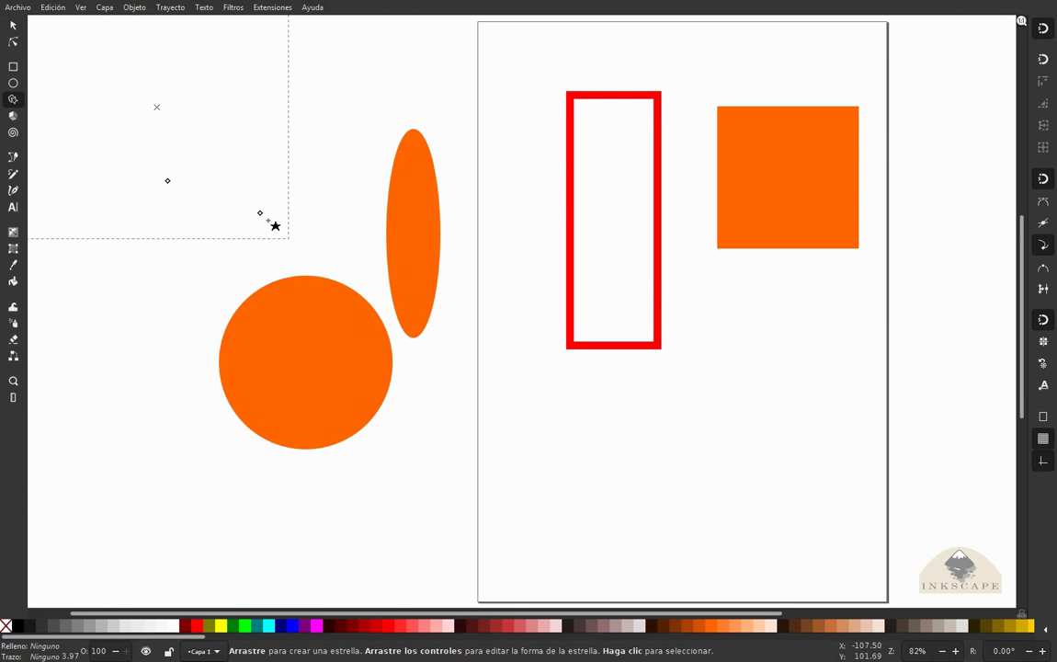
{"action": "left_click", "coordinate": [67, 629]}
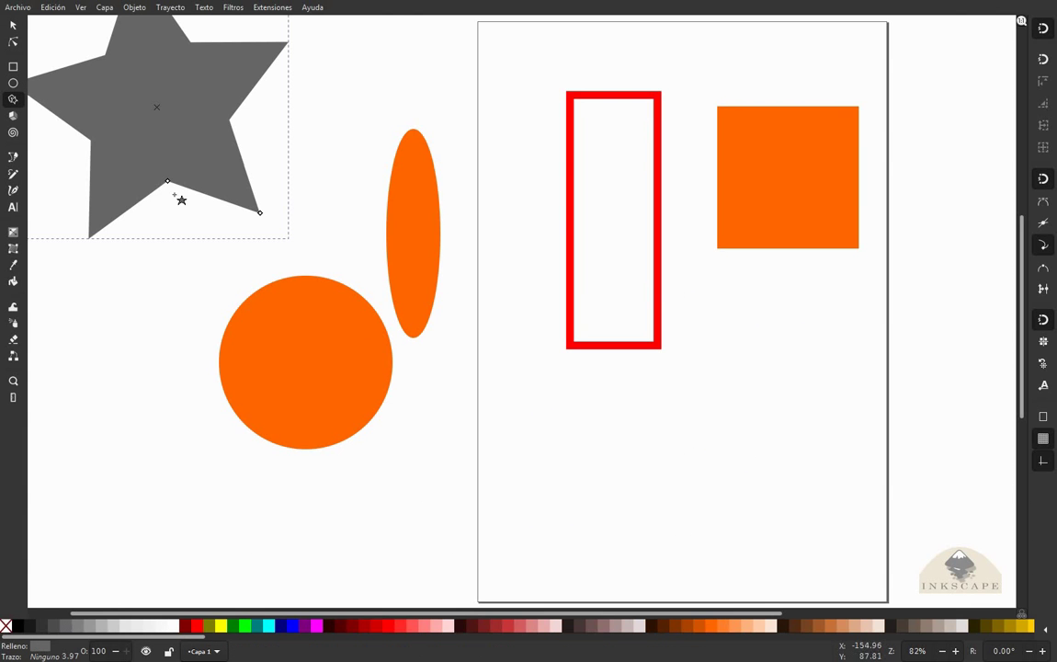
{"action": "mouse_move", "coordinate": [520, 400]}
{"action": "left_mouse_down"}
{"action": "mouse_move", "coordinate": [567, 456]}
{"action": "mouse_move", "coordinate": [586, 460]}
{"action": "left_mouse_up"}
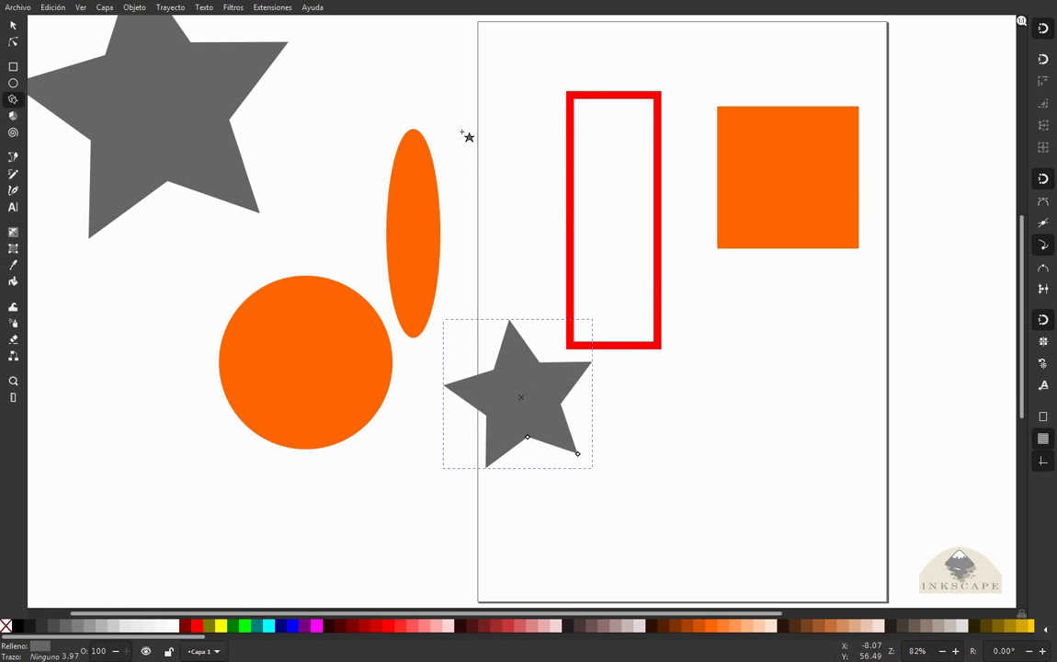
{"action": "key", "text": "shift+y"}
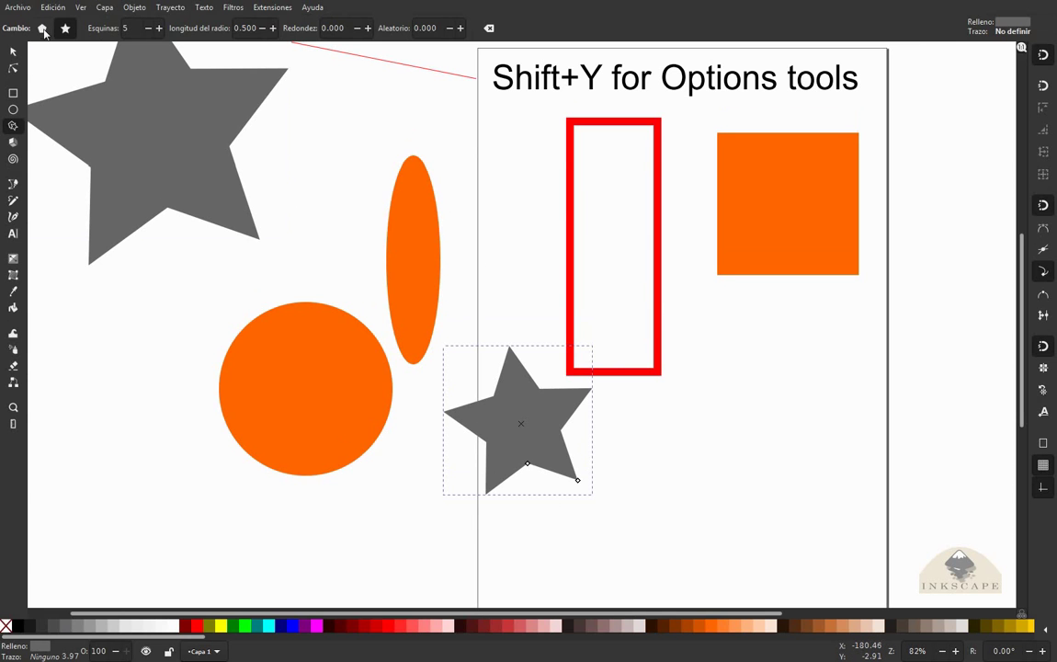
Step: Raise the smaller grey star's corner count to 8 in the star tool controls
{"action": "left_click", "coordinate": [160, 29]}
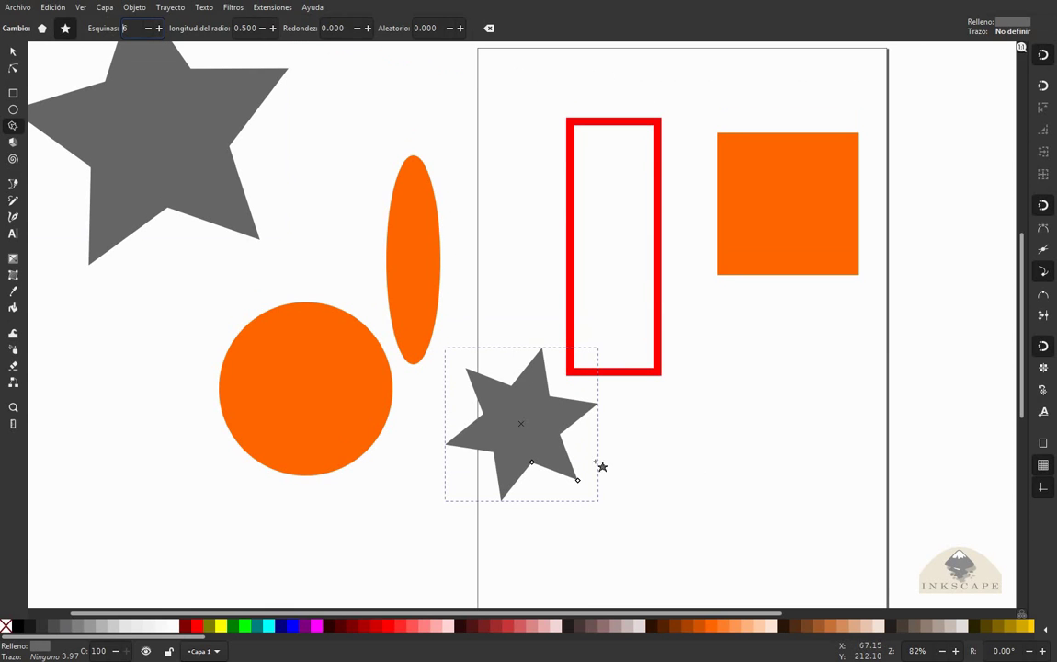
{"action": "left_click", "coordinate": [161, 29]}
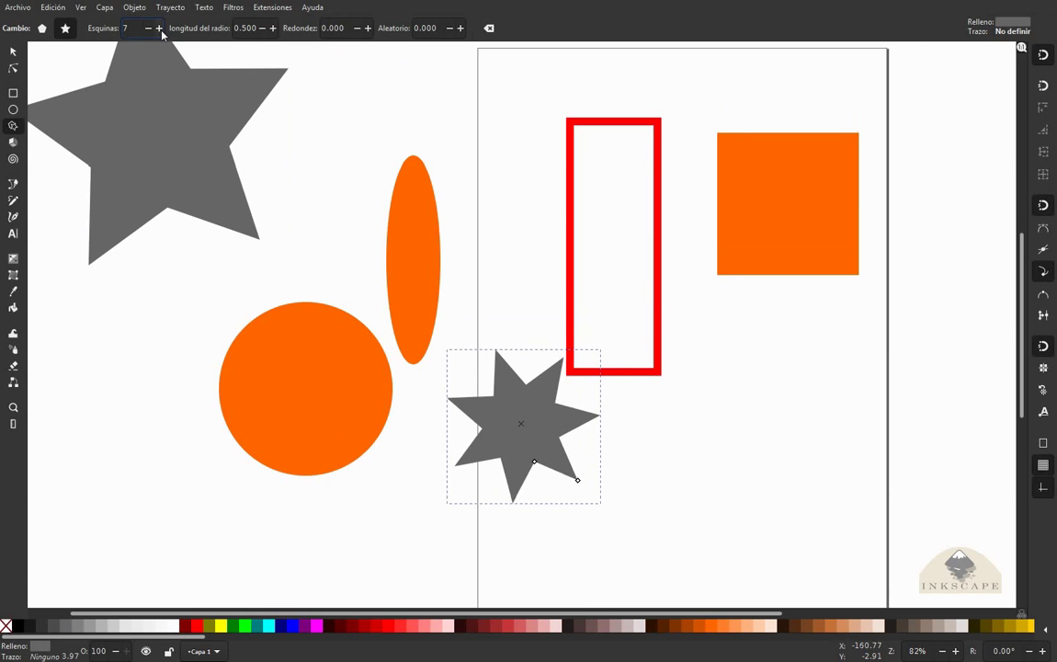
{"action": "left_click", "coordinate": [161, 30]}
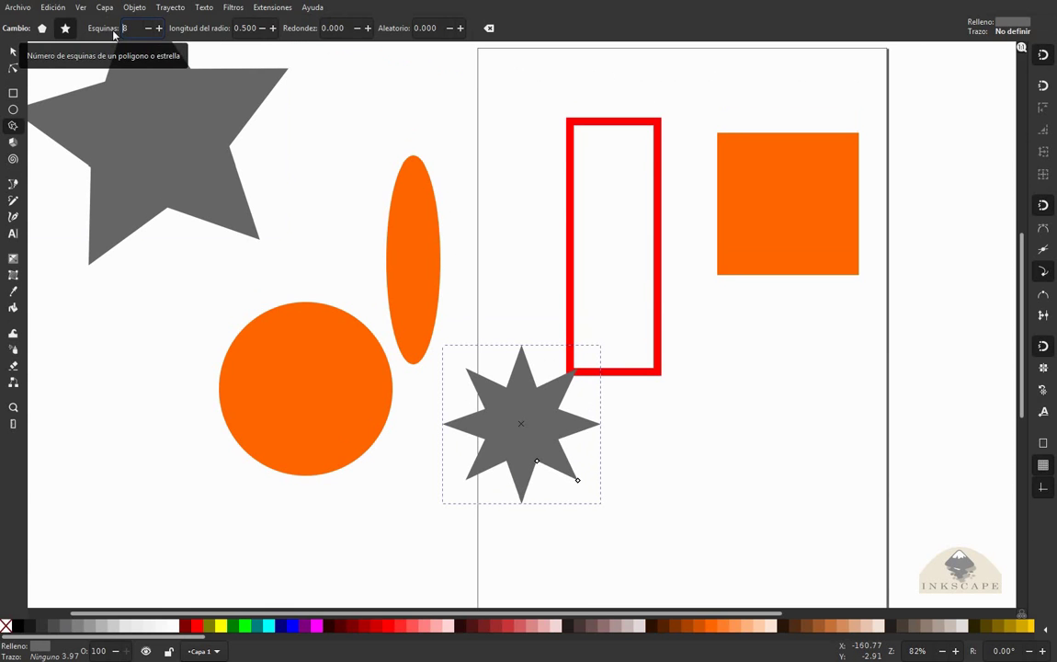
Step: Adjust the star's spoke ratio to 0.270 and rounding to 0.070 for slim, softly curved arms
{"action": "left_click", "coordinate": [274, 31]}
{"action": "left_click", "coordinate": [274, 31]}
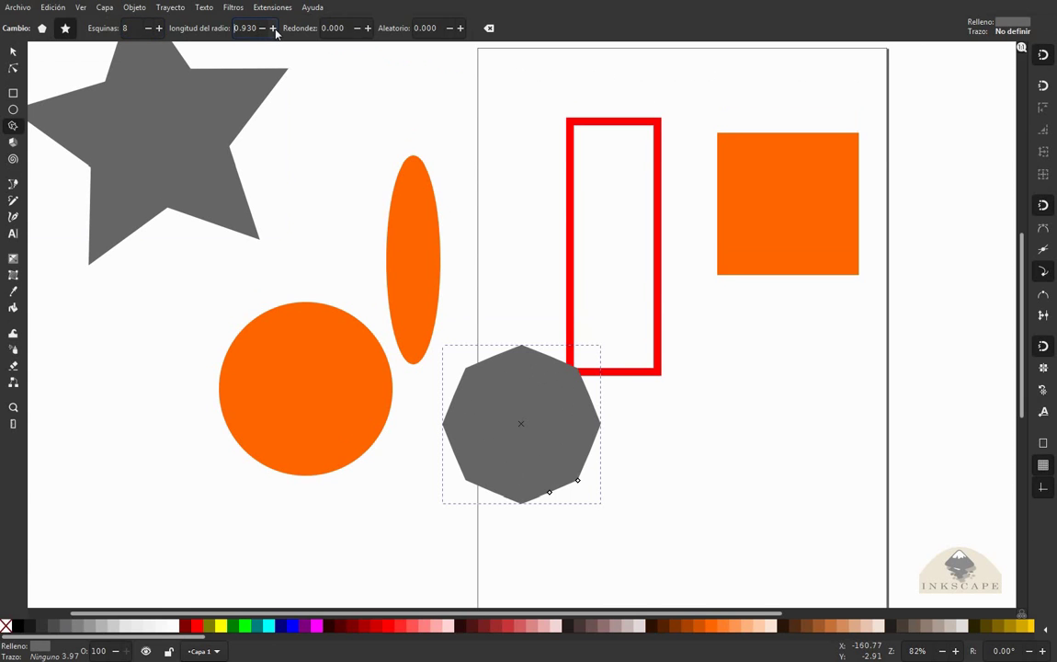
{"action": "left_click", "coordinate": [262, 30]}
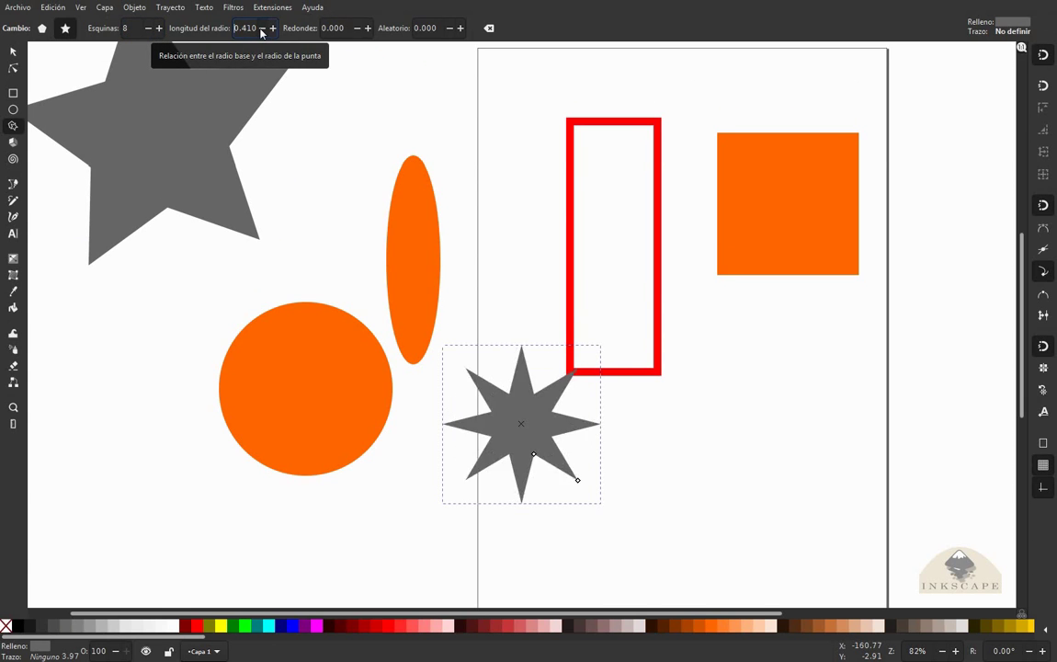
{"action": "left_click", "coordinate": [367, 29]}
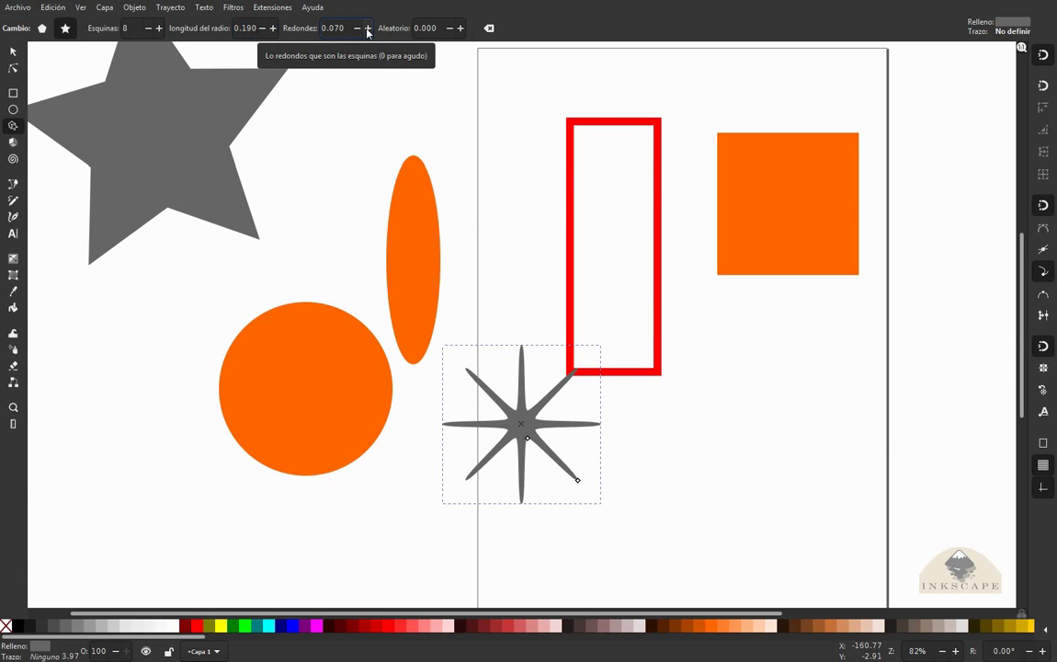
{"action": "left_click", "coordinate": [273, 28]}
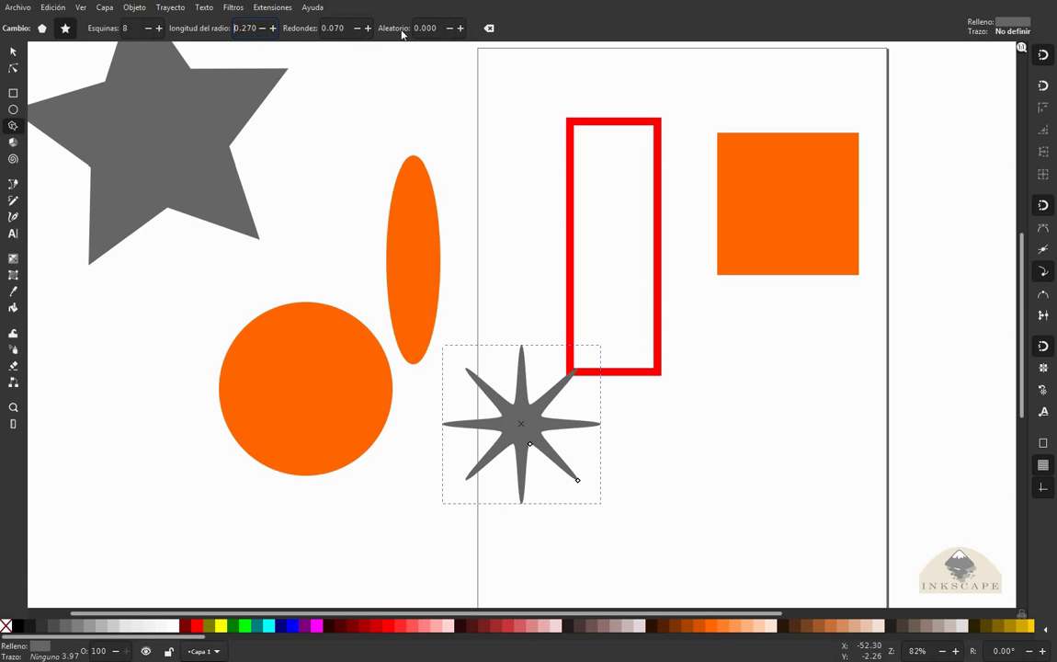